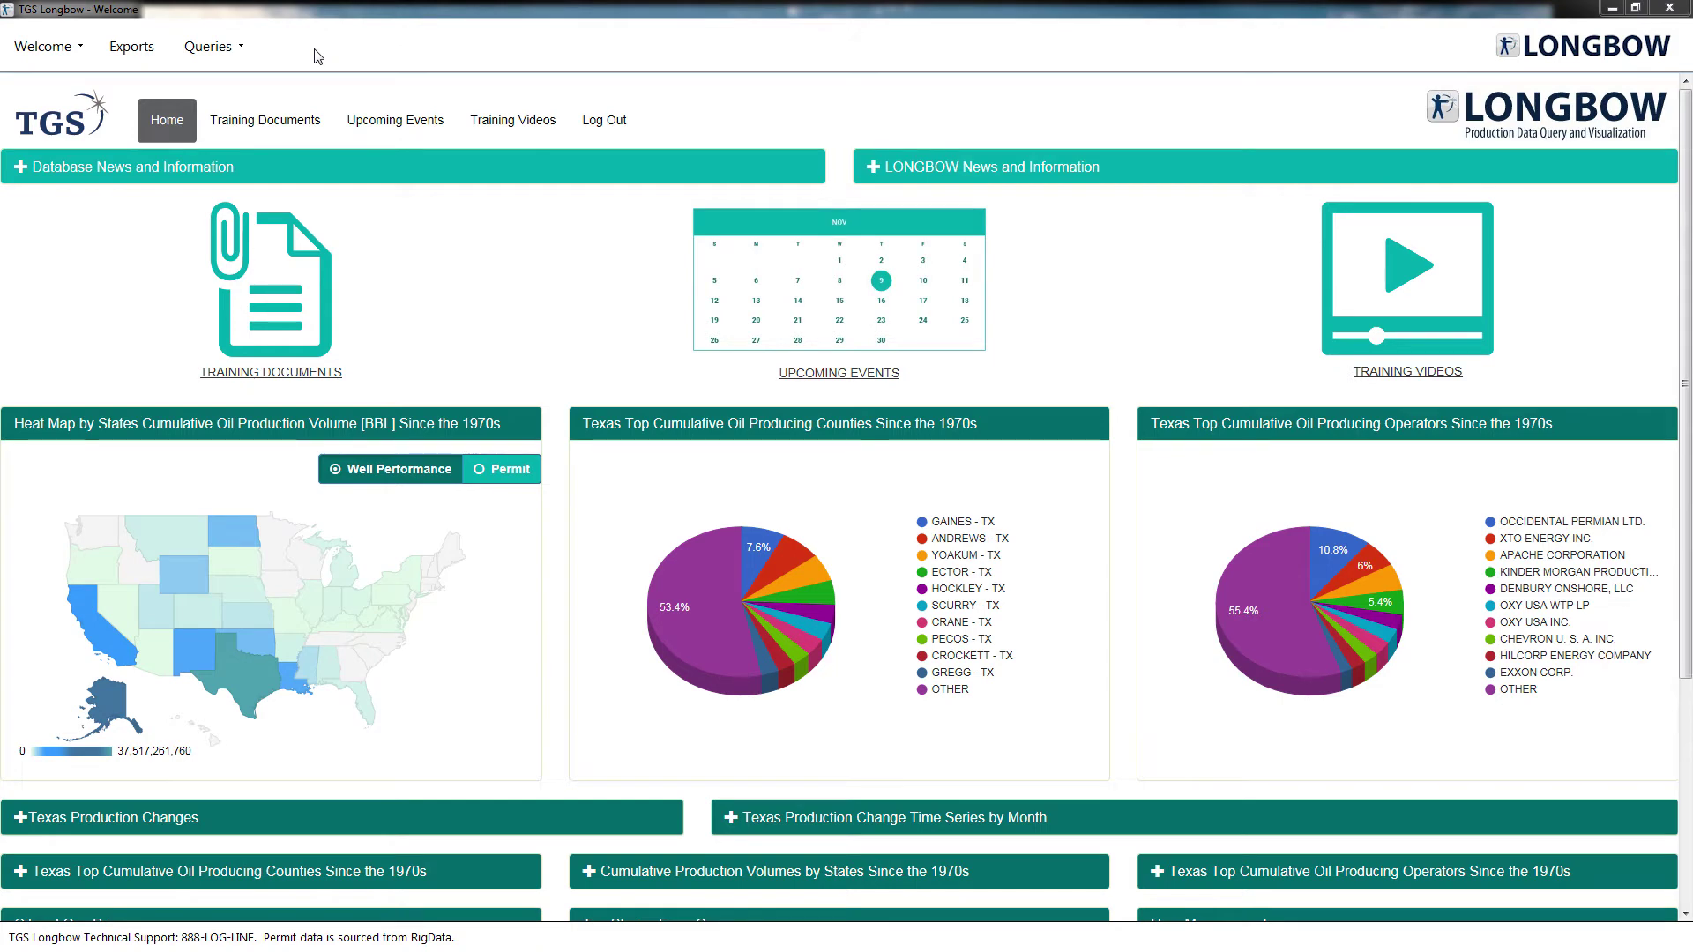
Step: Start a new query and set its data view to U.S. Wells
click(242, 50)
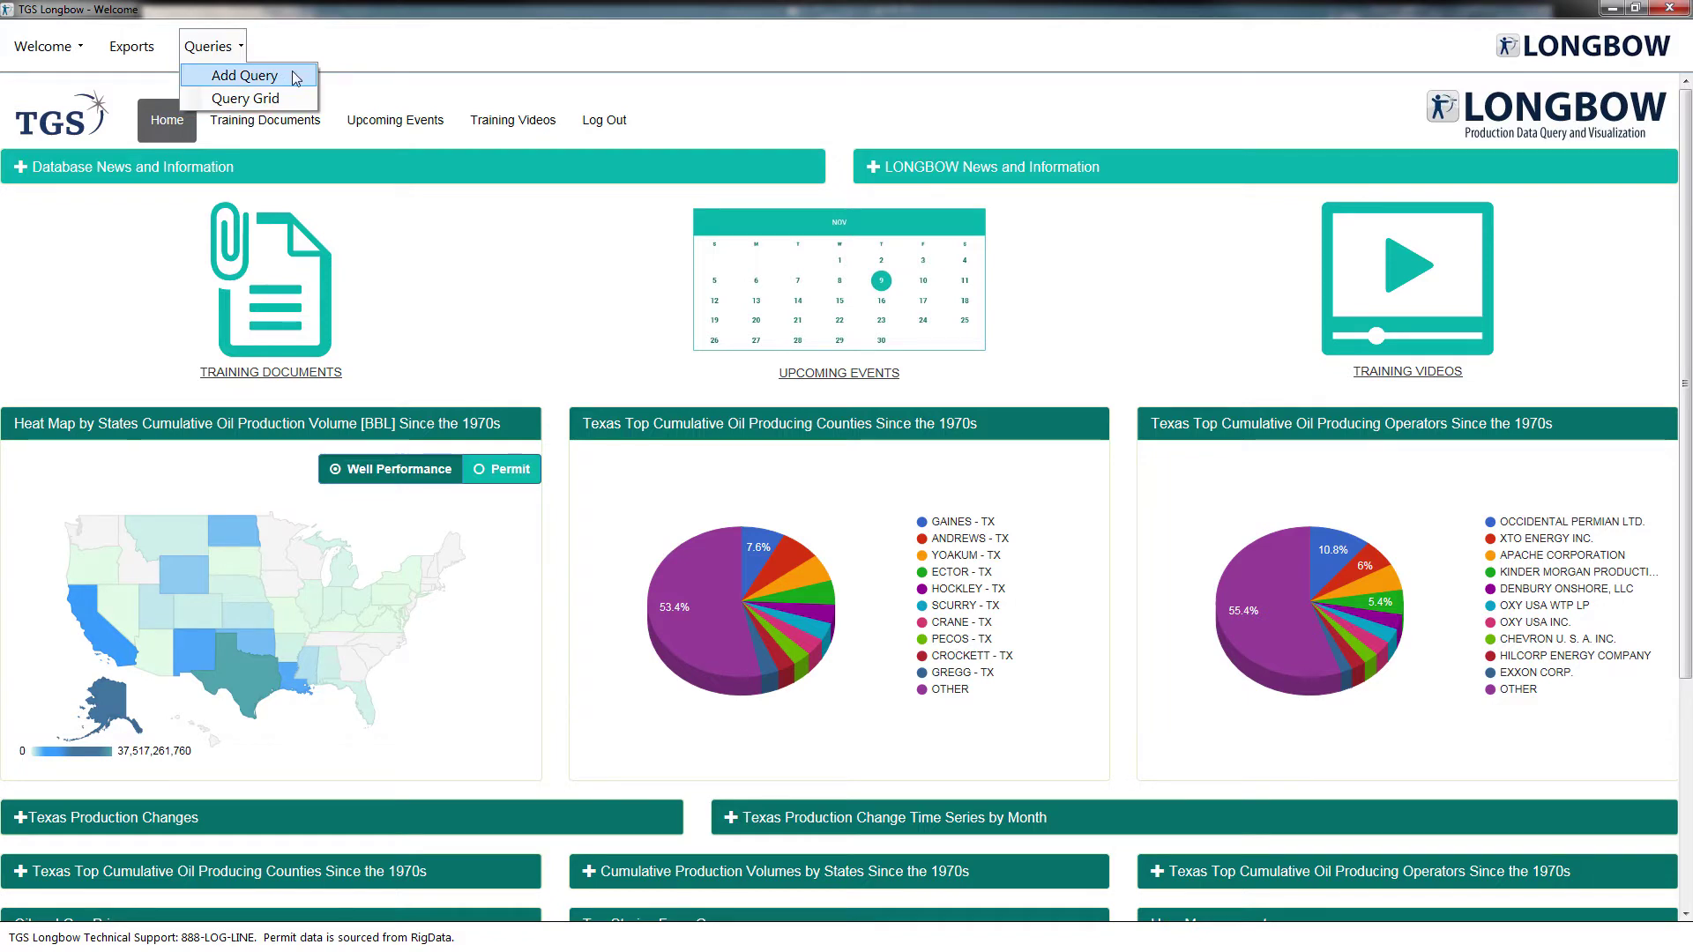
click(294, 78)
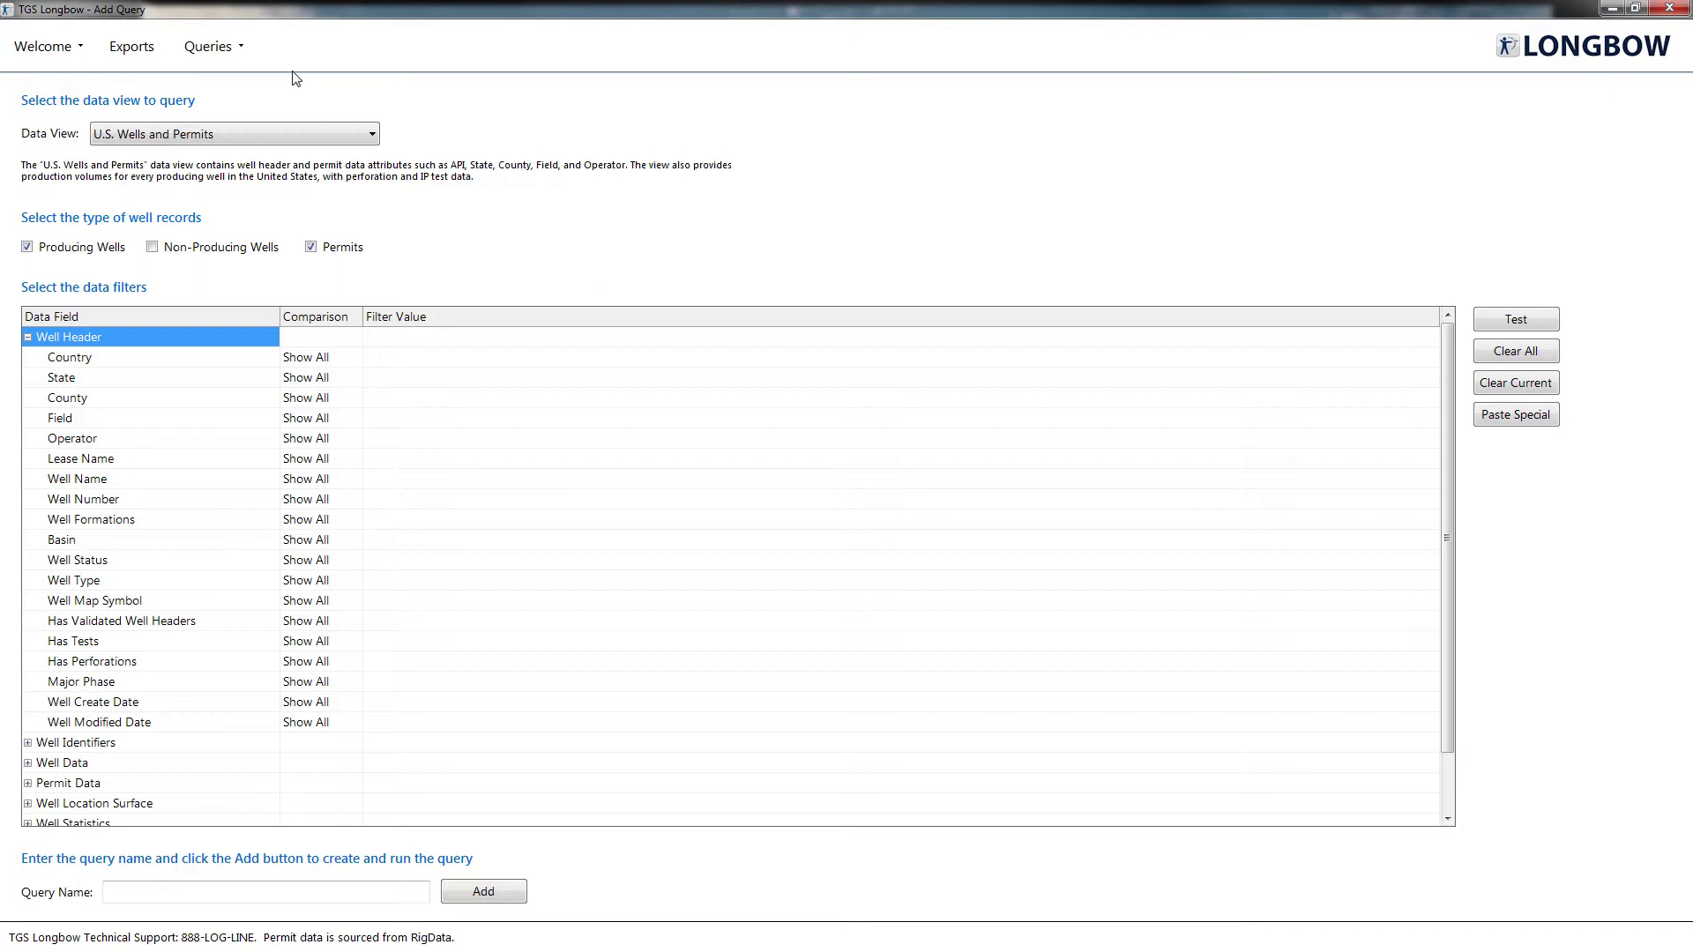
click(371, 134)
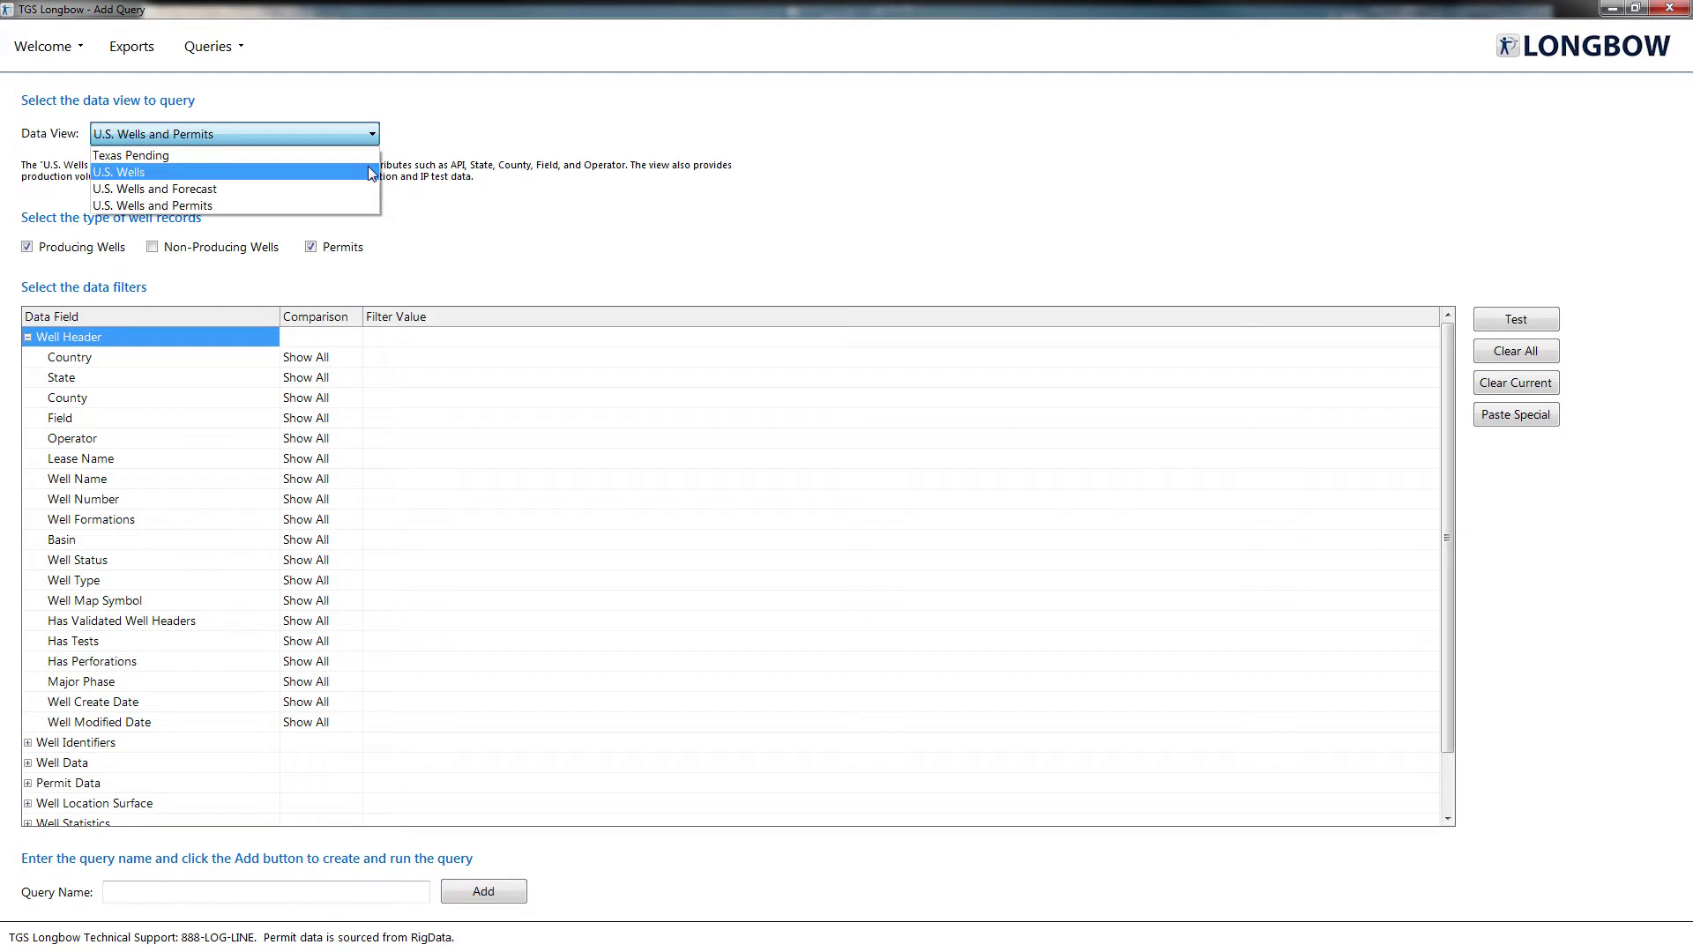
click(368, 172)
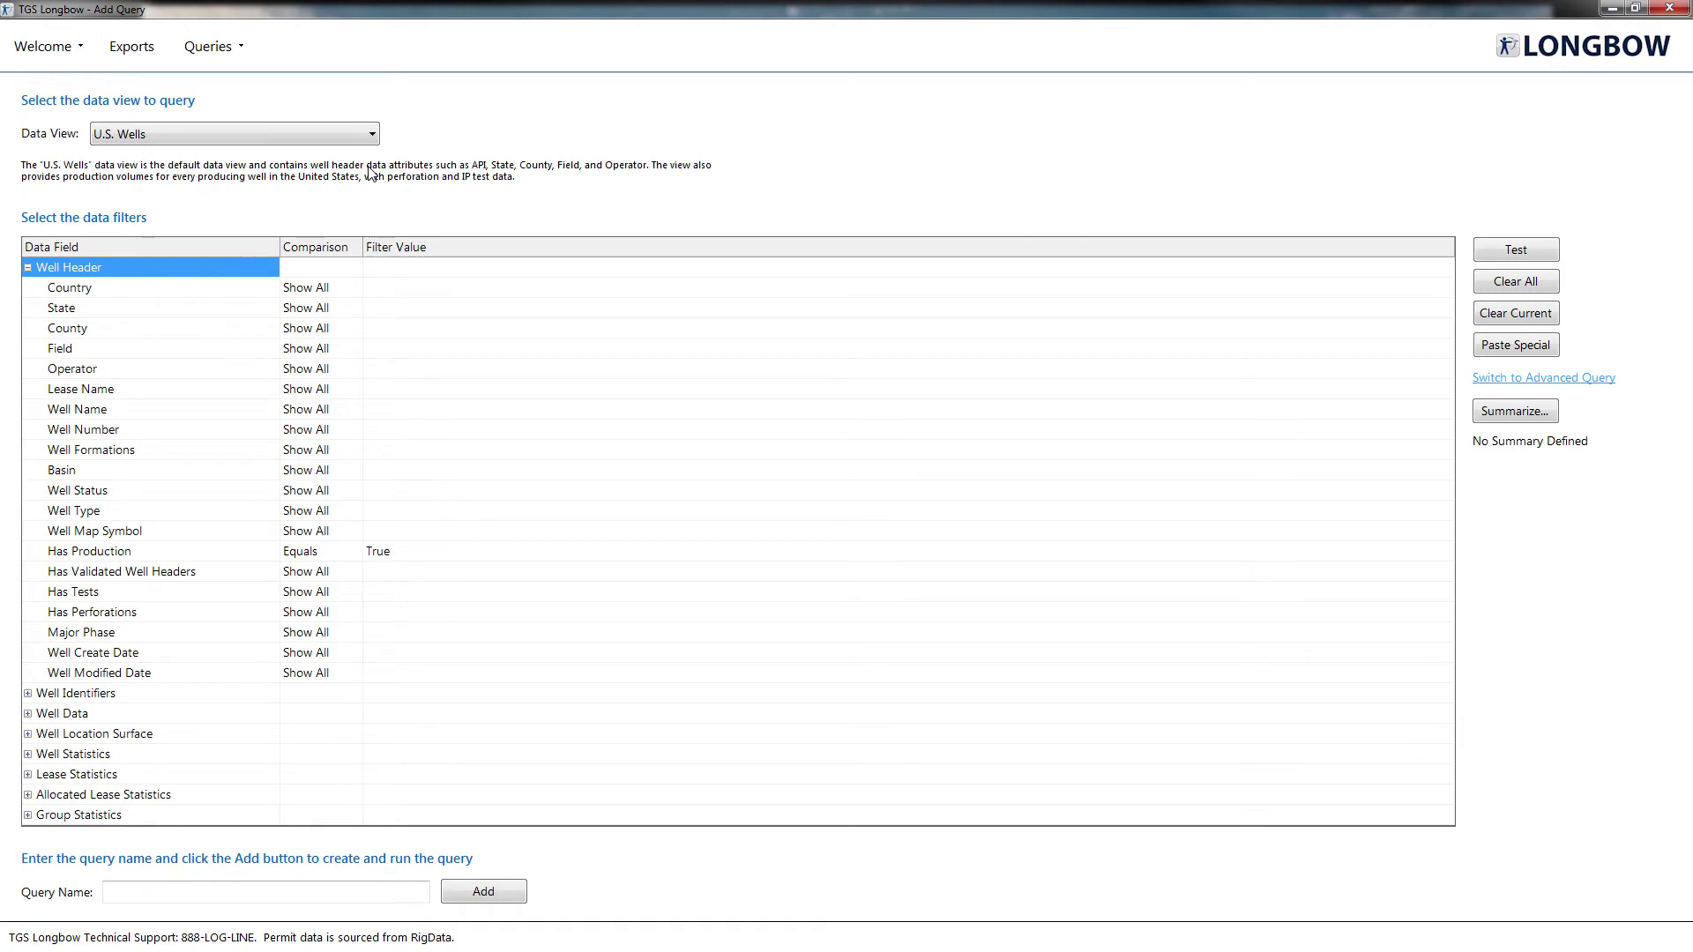
Step: Expand the Well Identifiers fields and review the comparison options available for the API filter
click(382, 308)
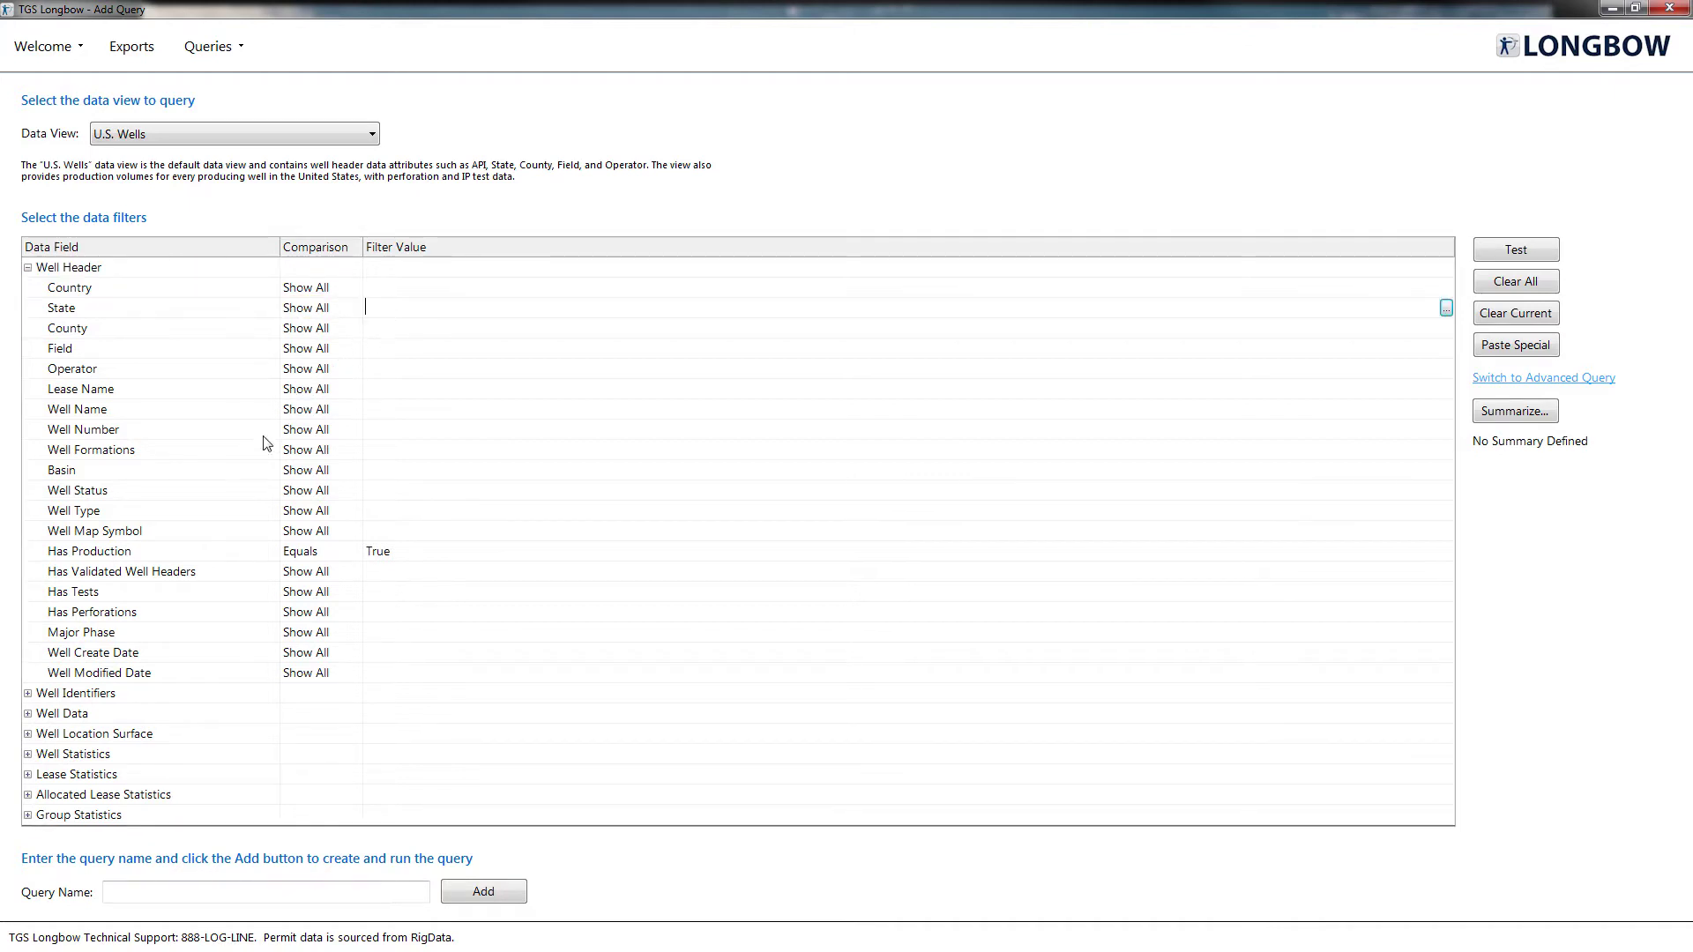
click(28, 694)
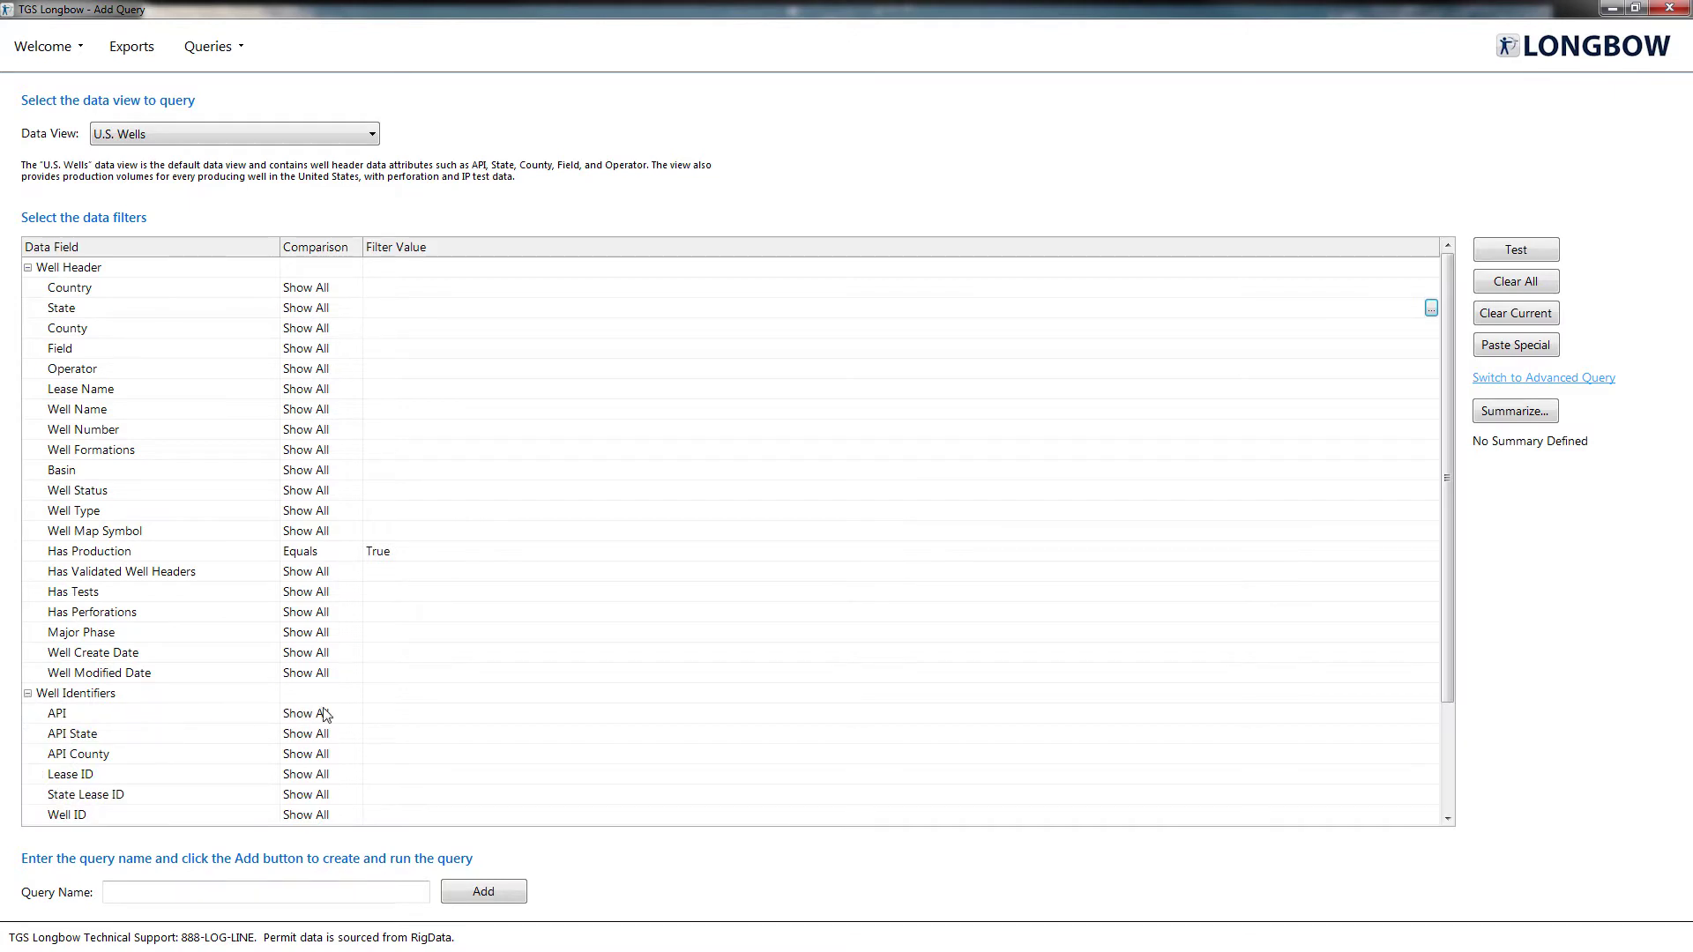
click(352, 714)
click(357, 715)
drag(420, 758, 418, 776)
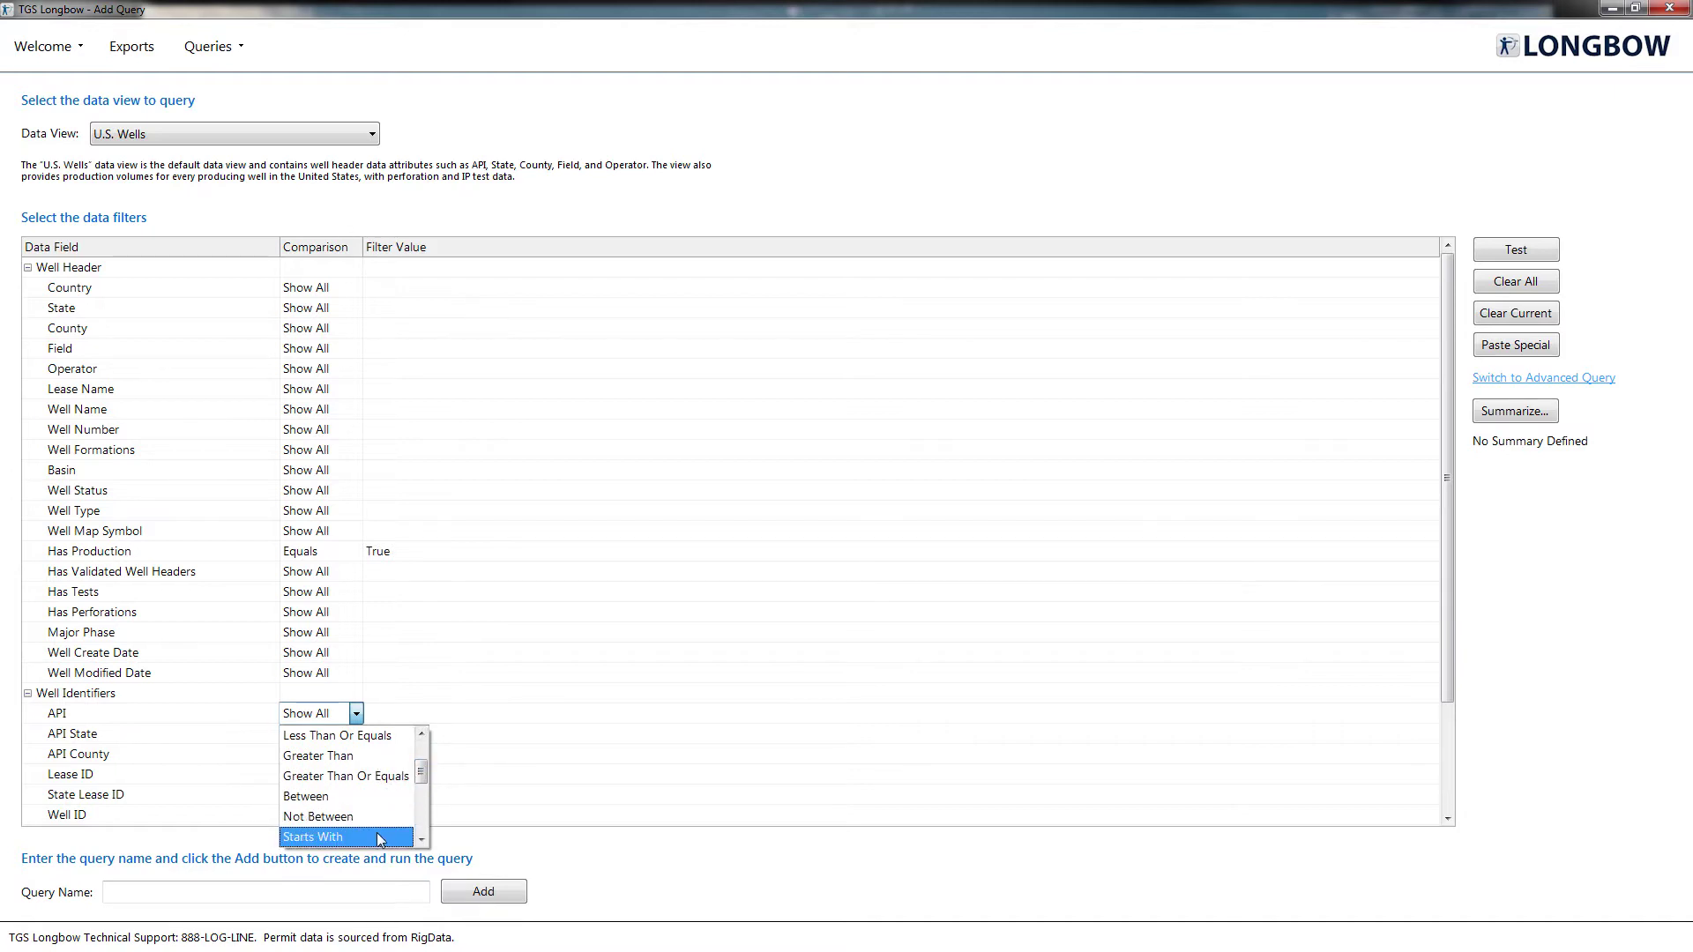
drag(421, 777, 421, 759)
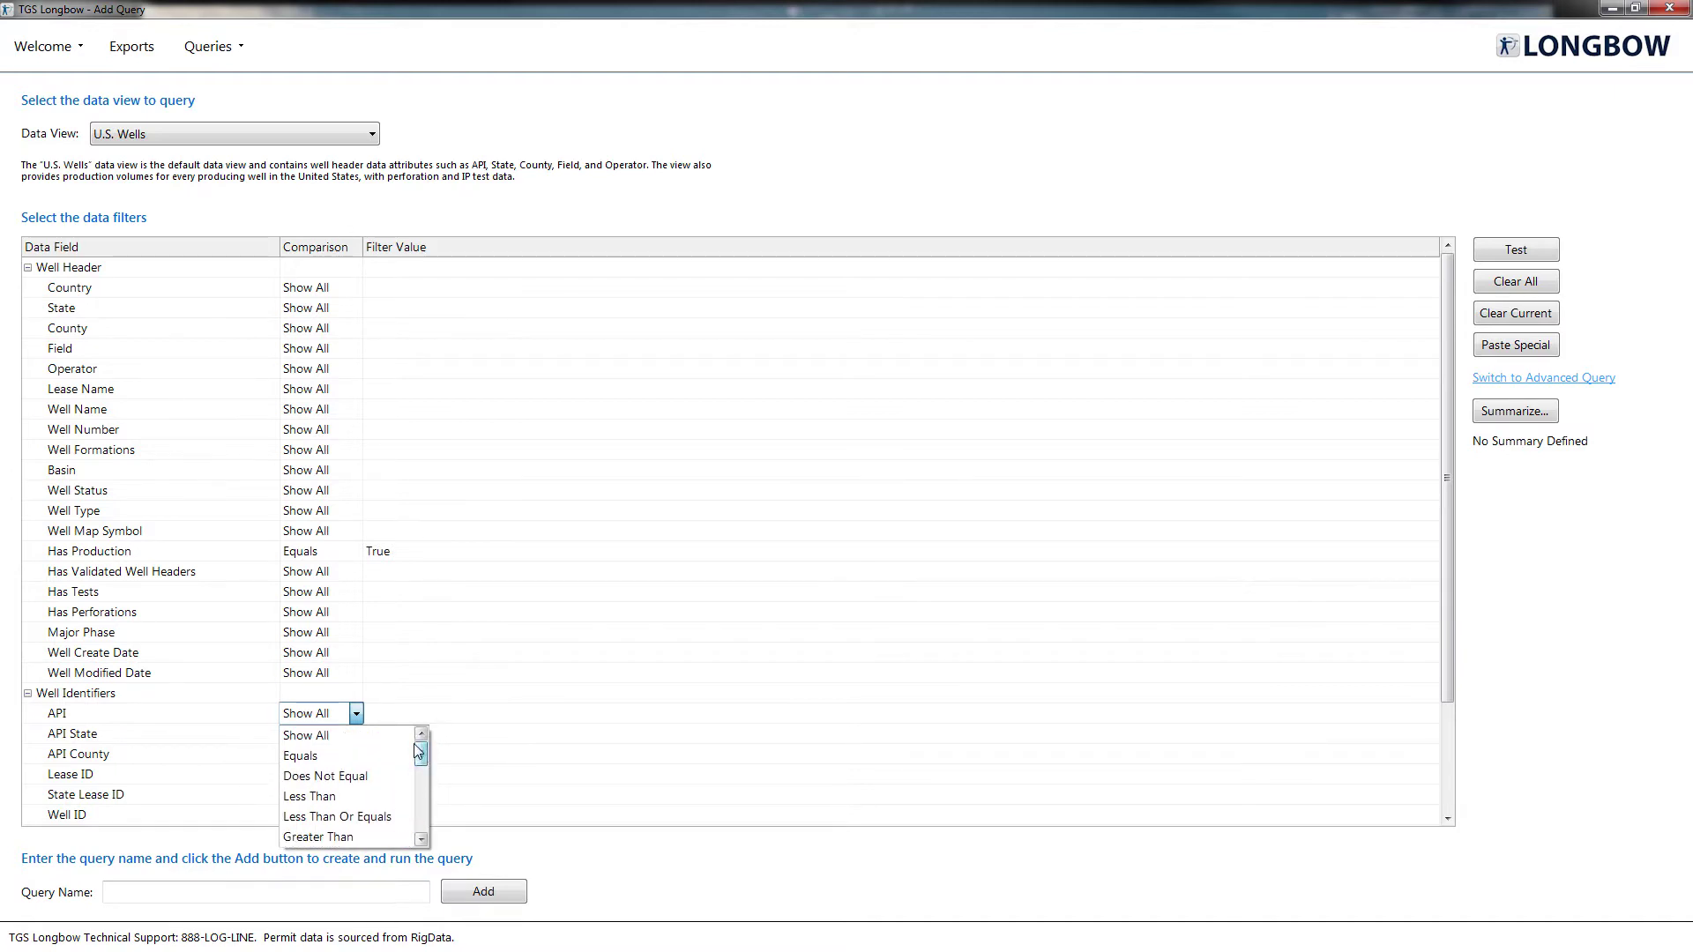
click(408, 745)
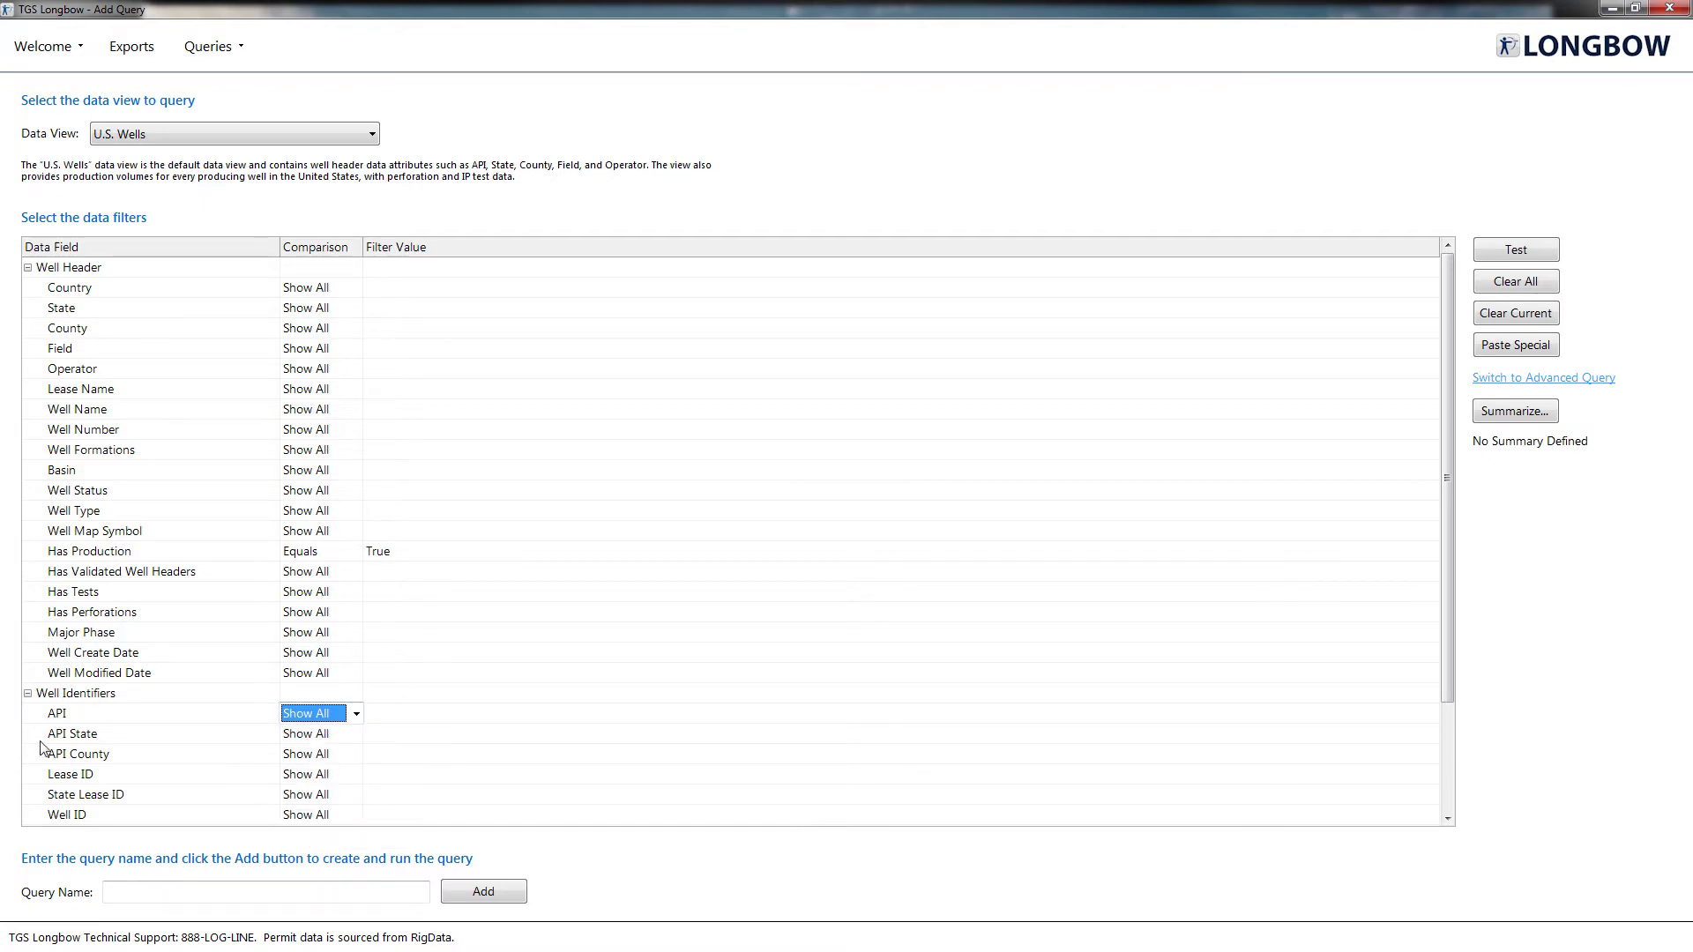
Step: Switch to Excel, copy the API values from API List Spraberry Field TX.xlsx, and paste them as a list into Longbow's API filter
key(alt+Tab)
key(ctrl+shift+Down)
key(ctrl+c)
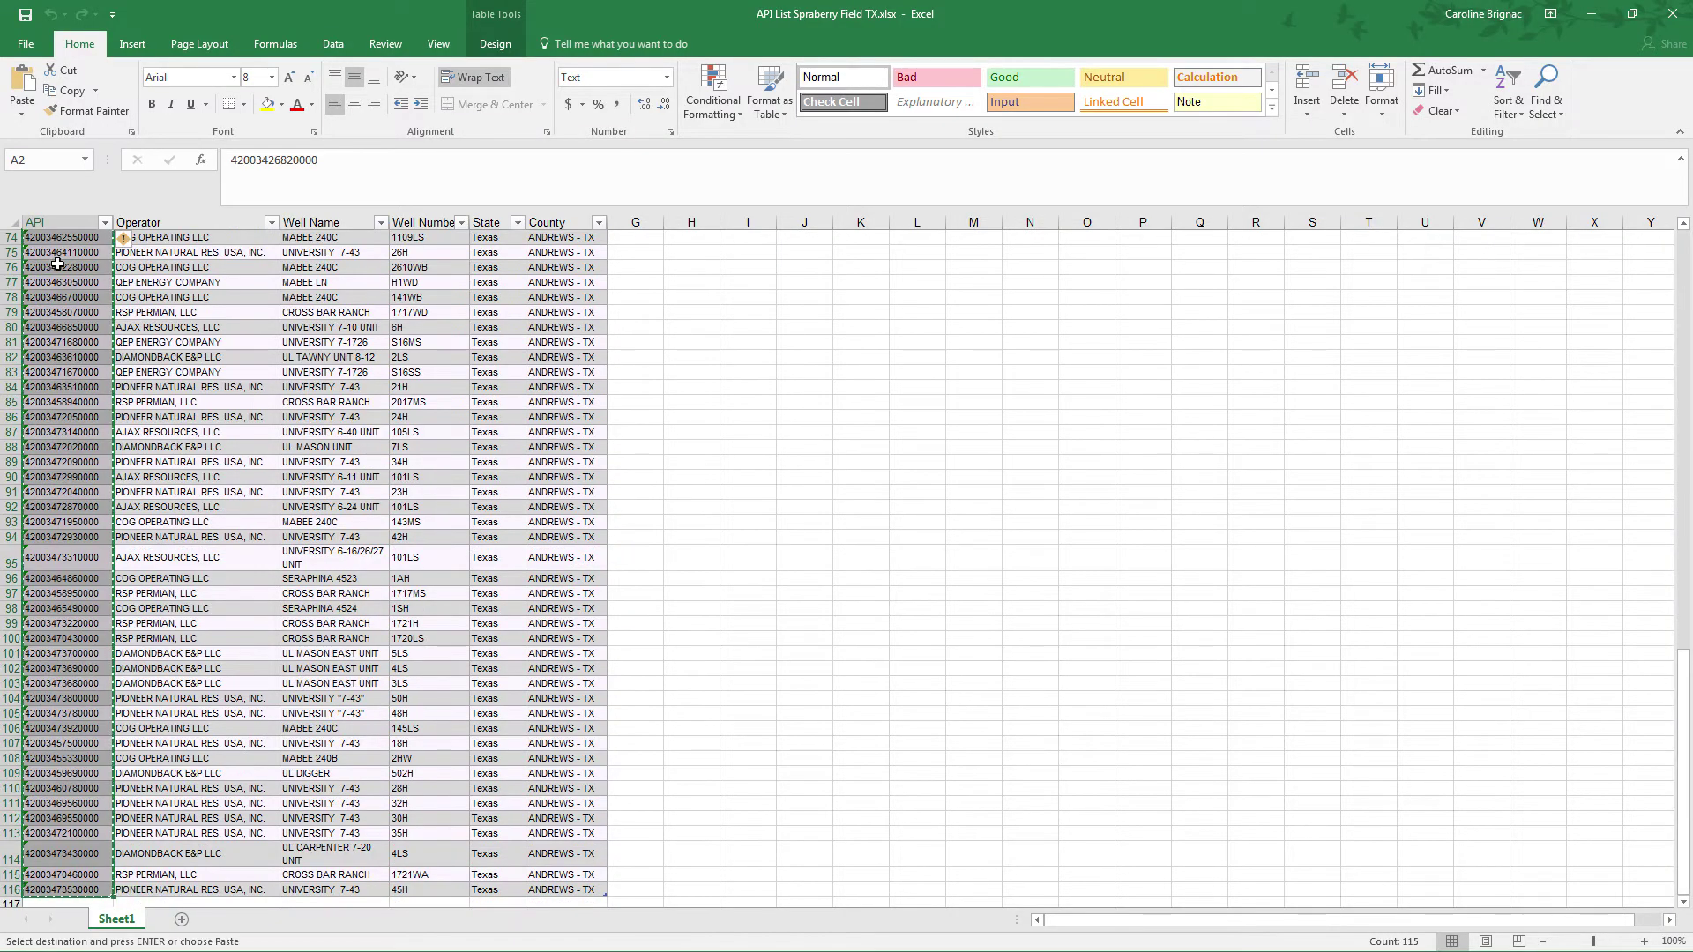
click(1583, 19)
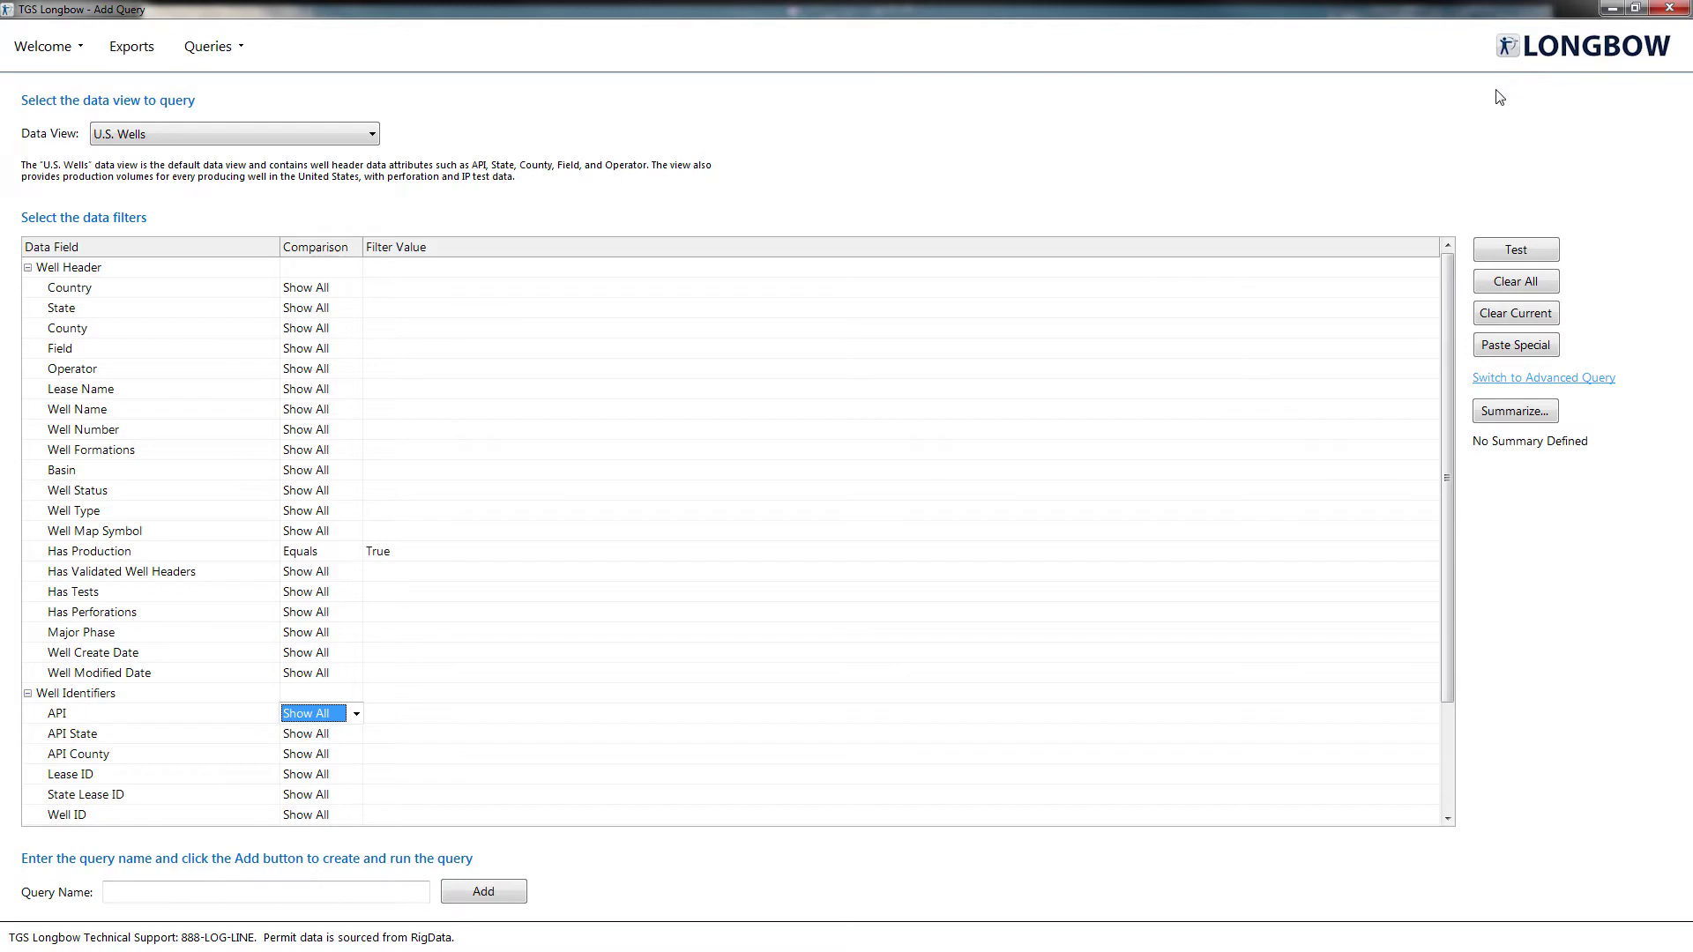
click(1509, 349)
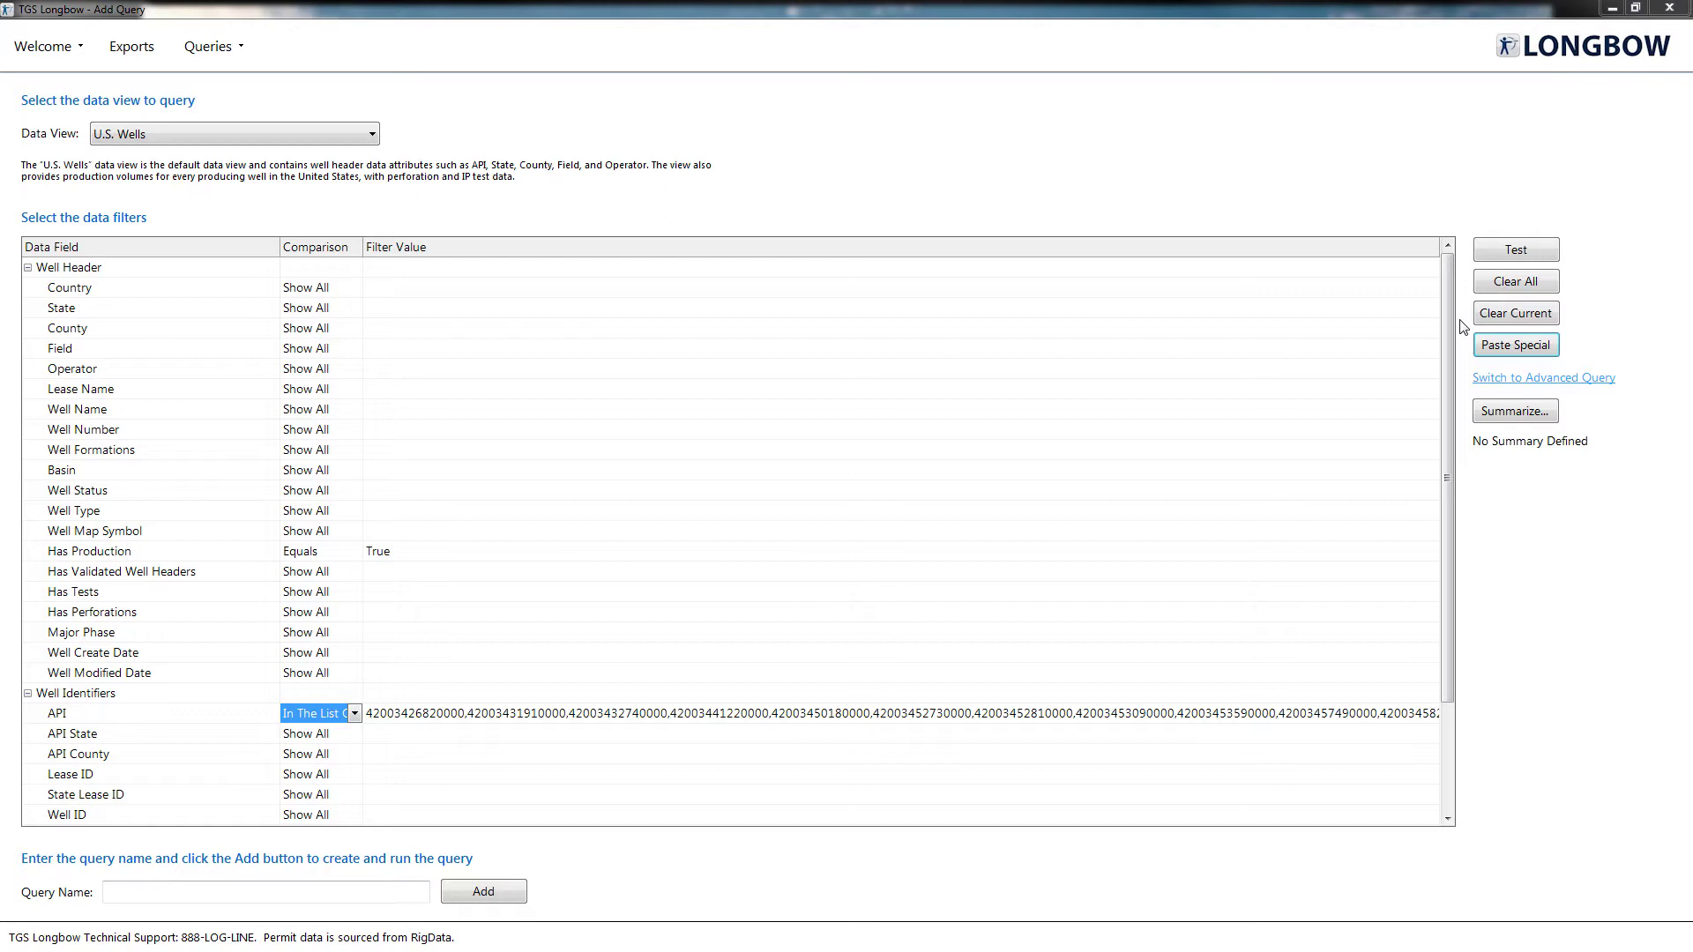
Step: Clear all query filters and set the State filter to Texas from the available database values
click(1498, 286)
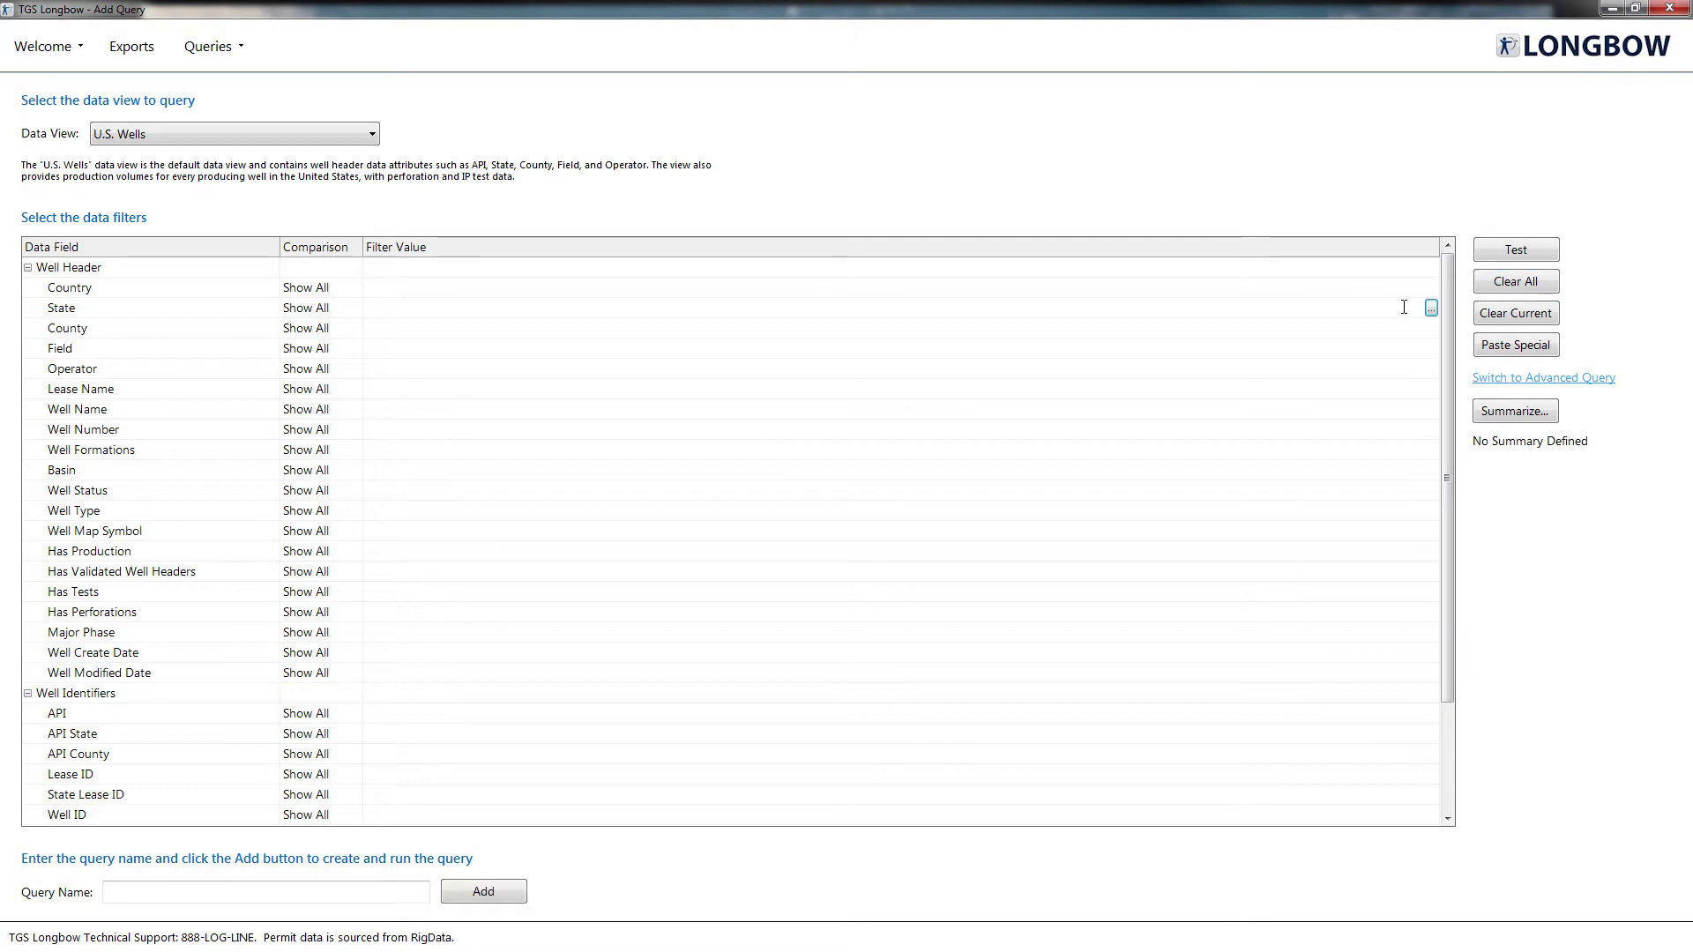
click(1430, 308)
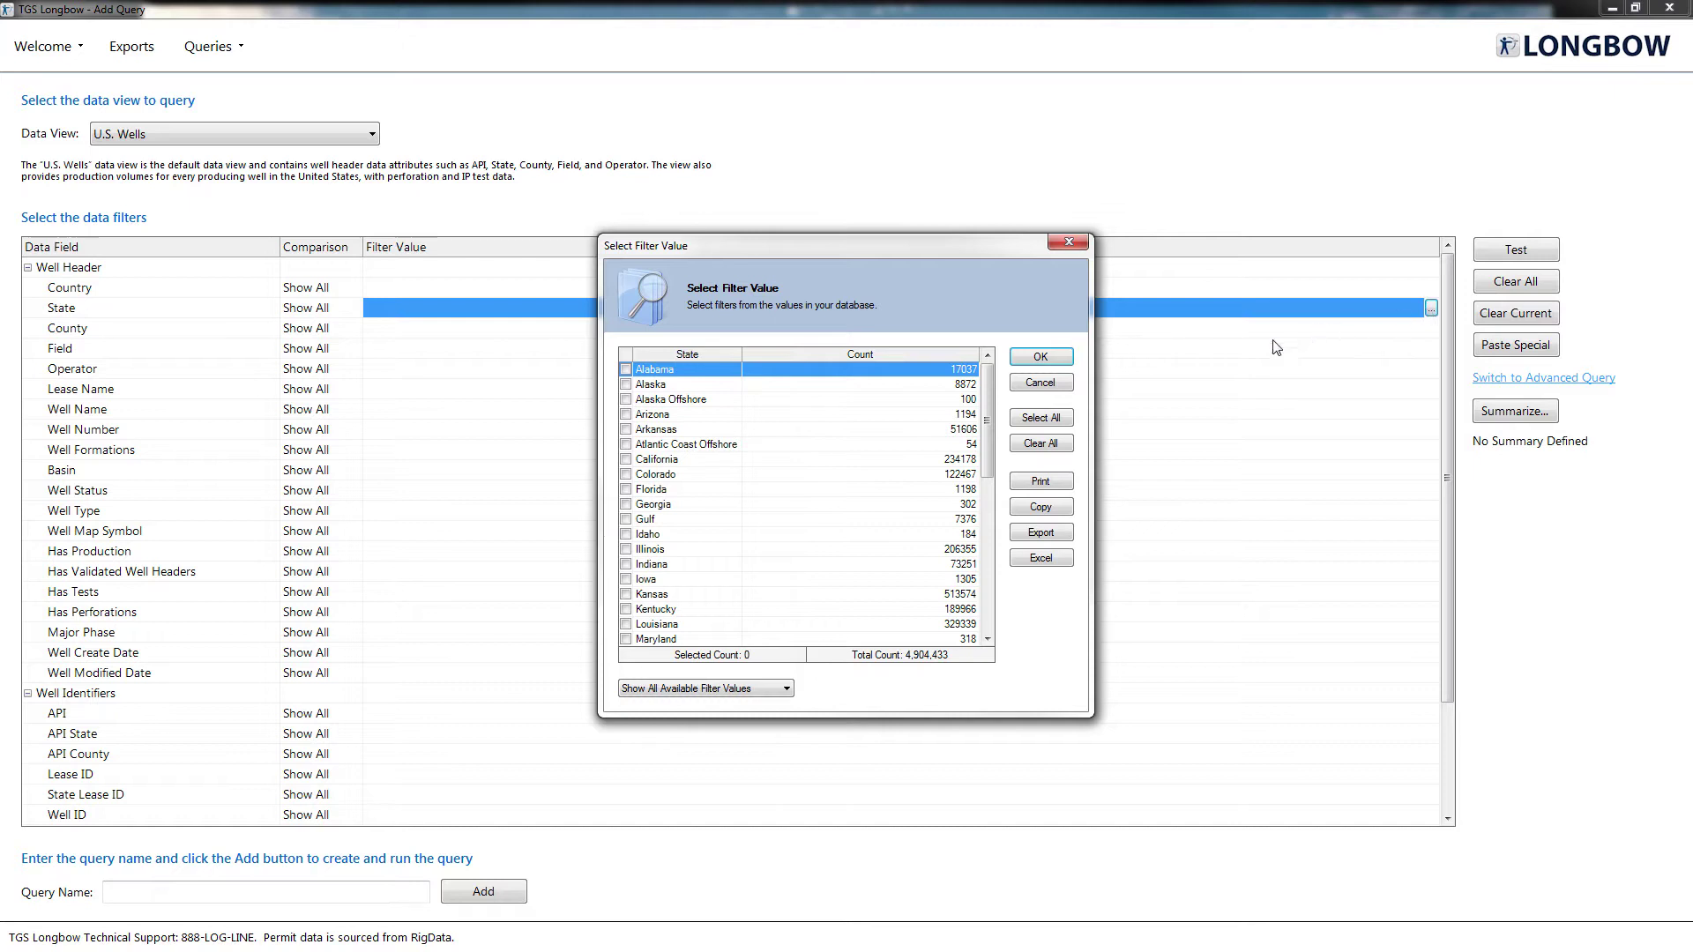
drag(987, 419, 989, 550)
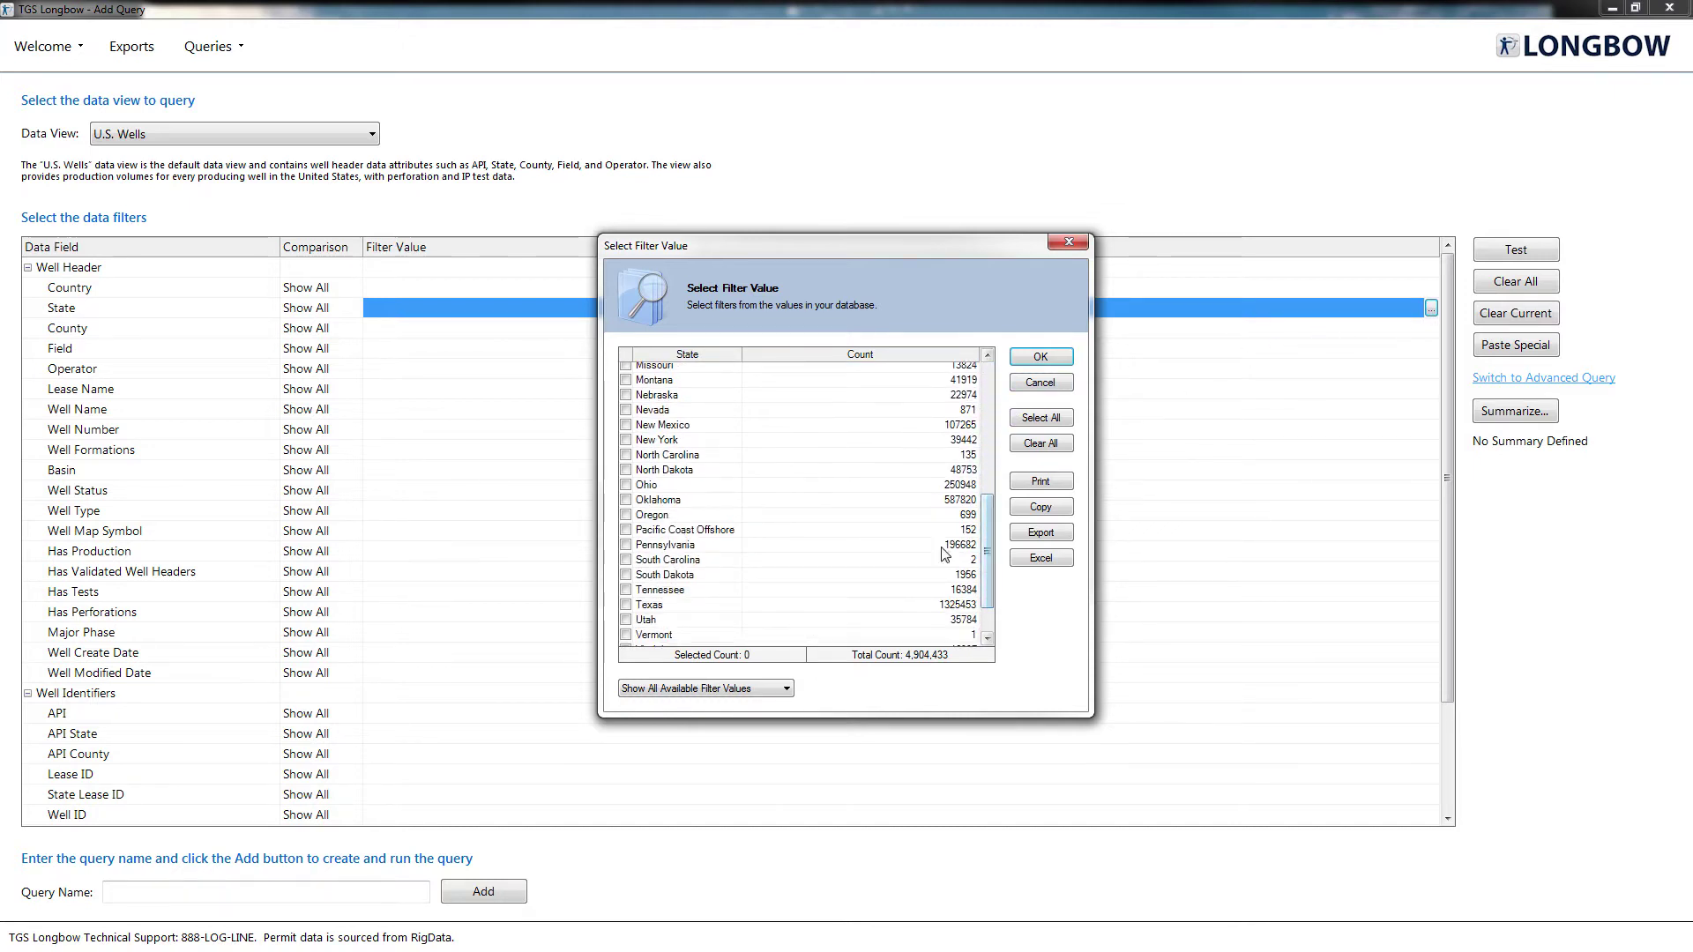
click(626, 604)
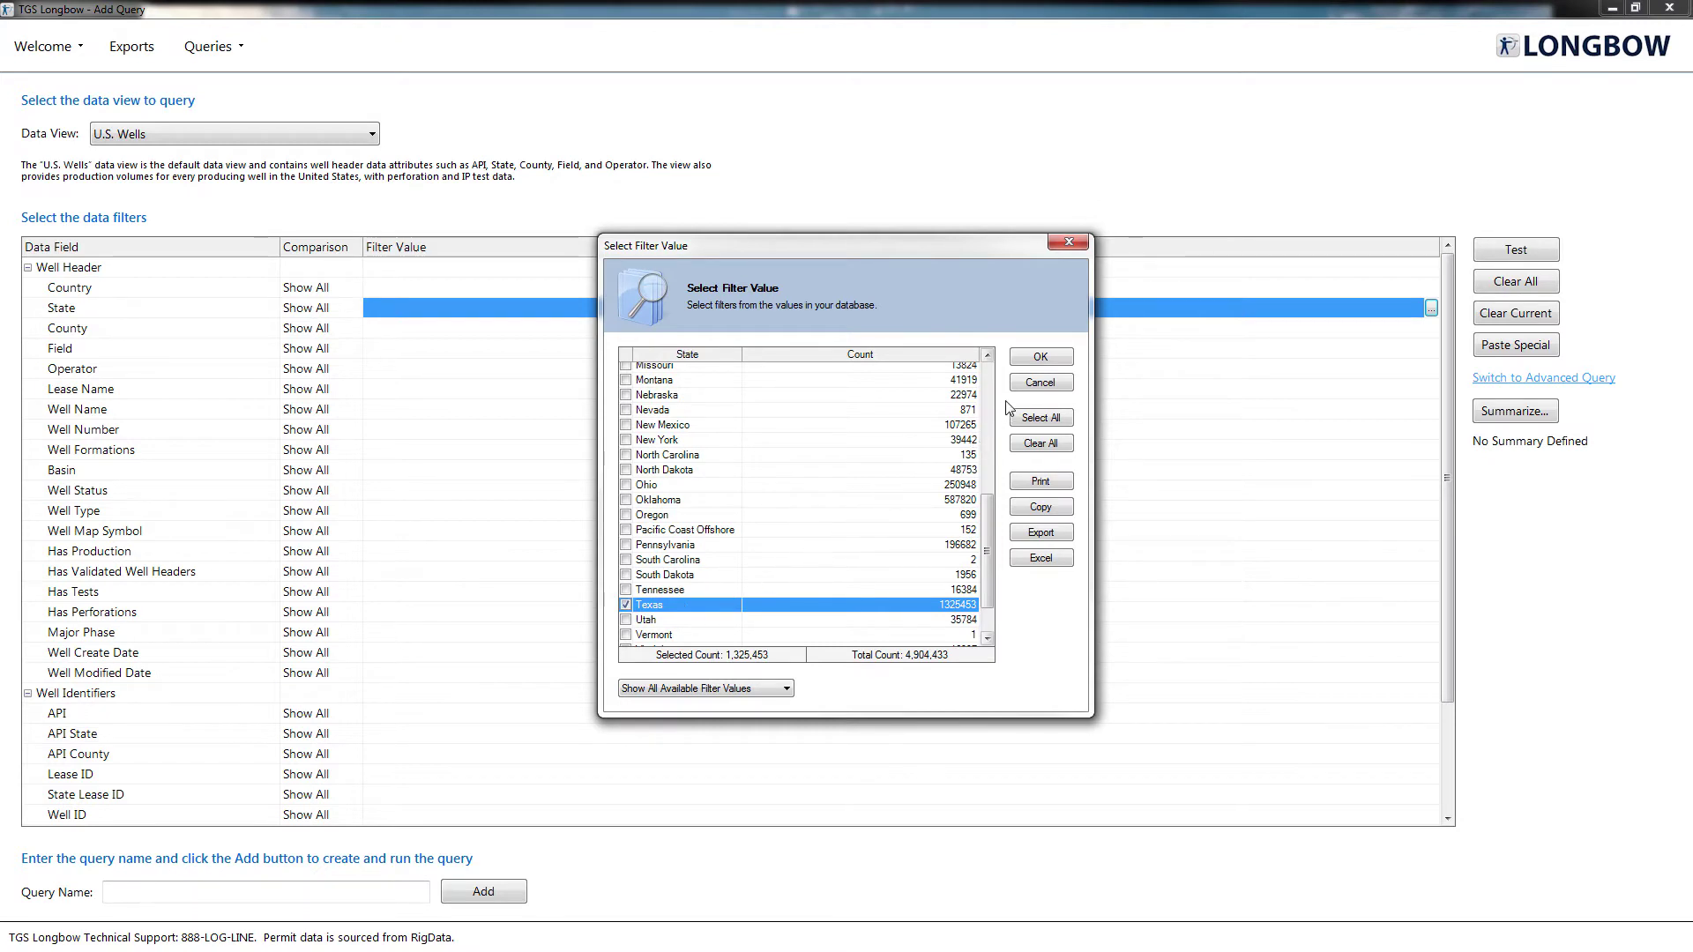
click(1031, 362)
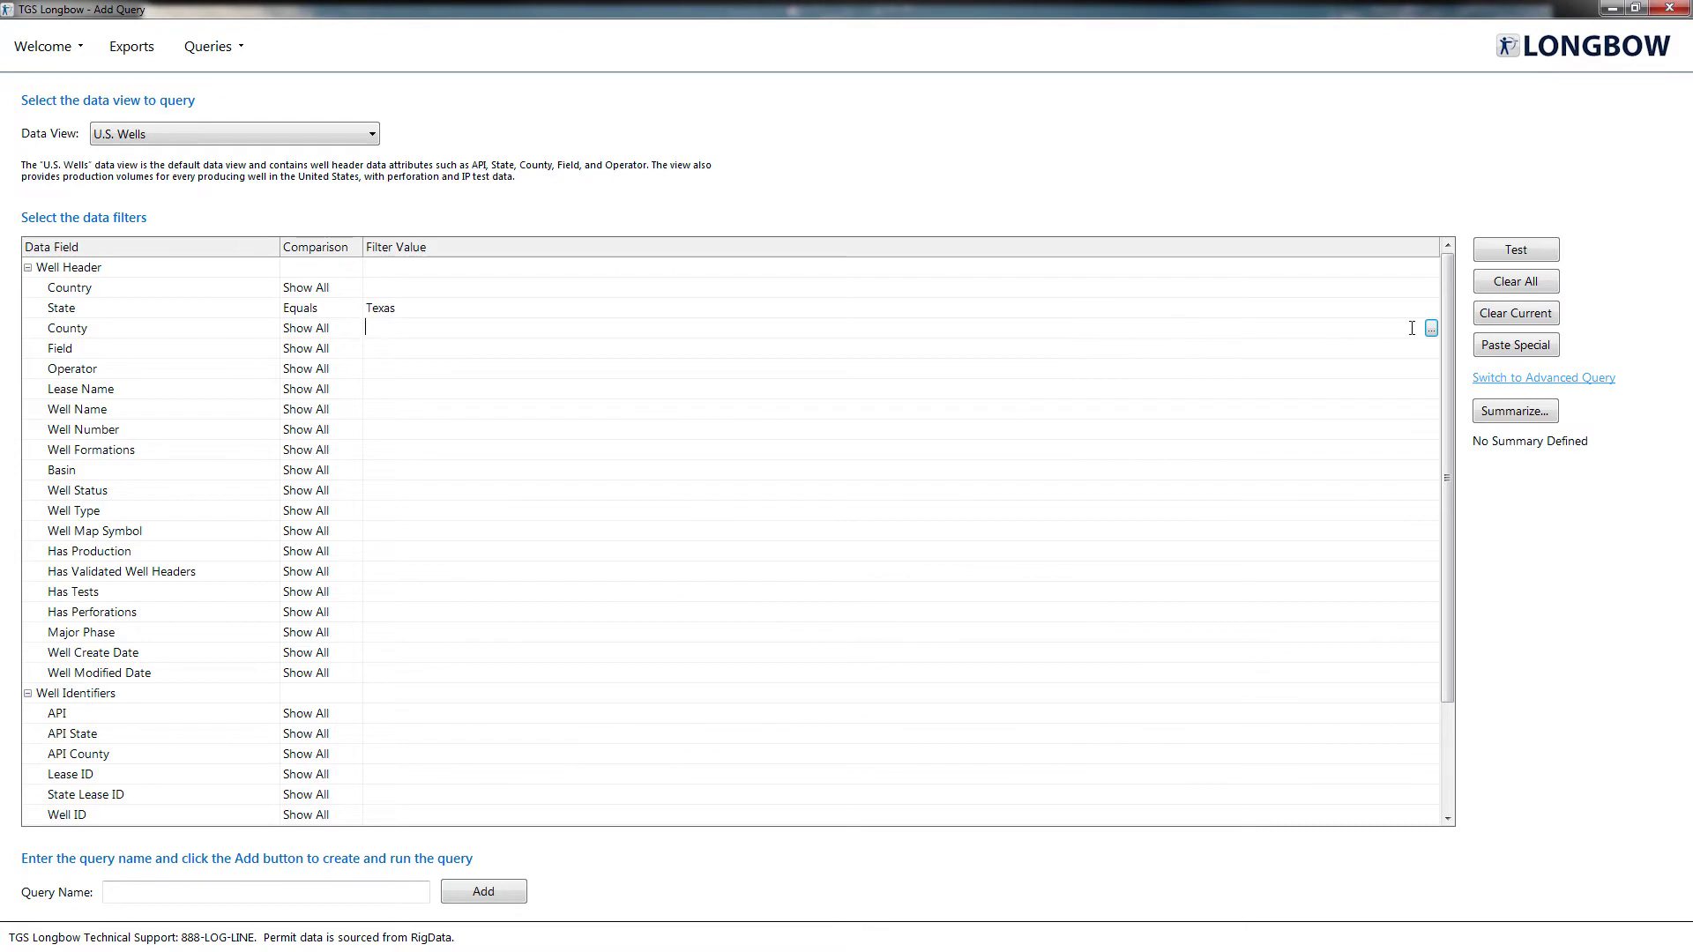
Step: Set the County filter to ANDREWS - TX from the available database values
click(1431, 329)
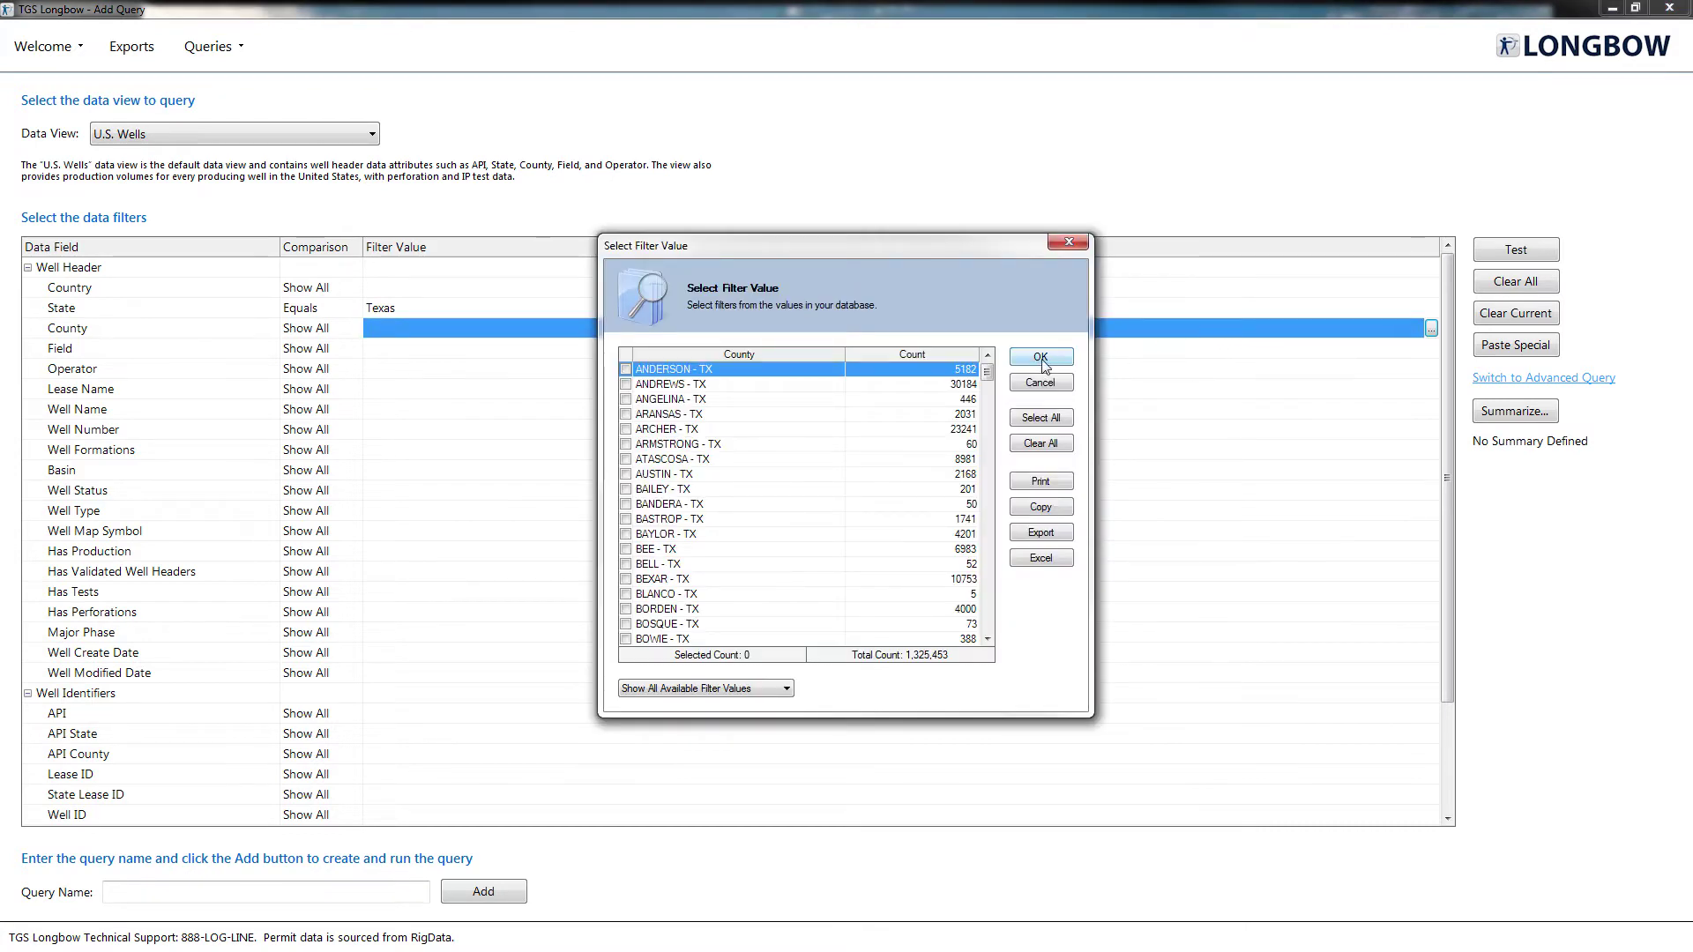
click(759, 384)
click(1027, 361)
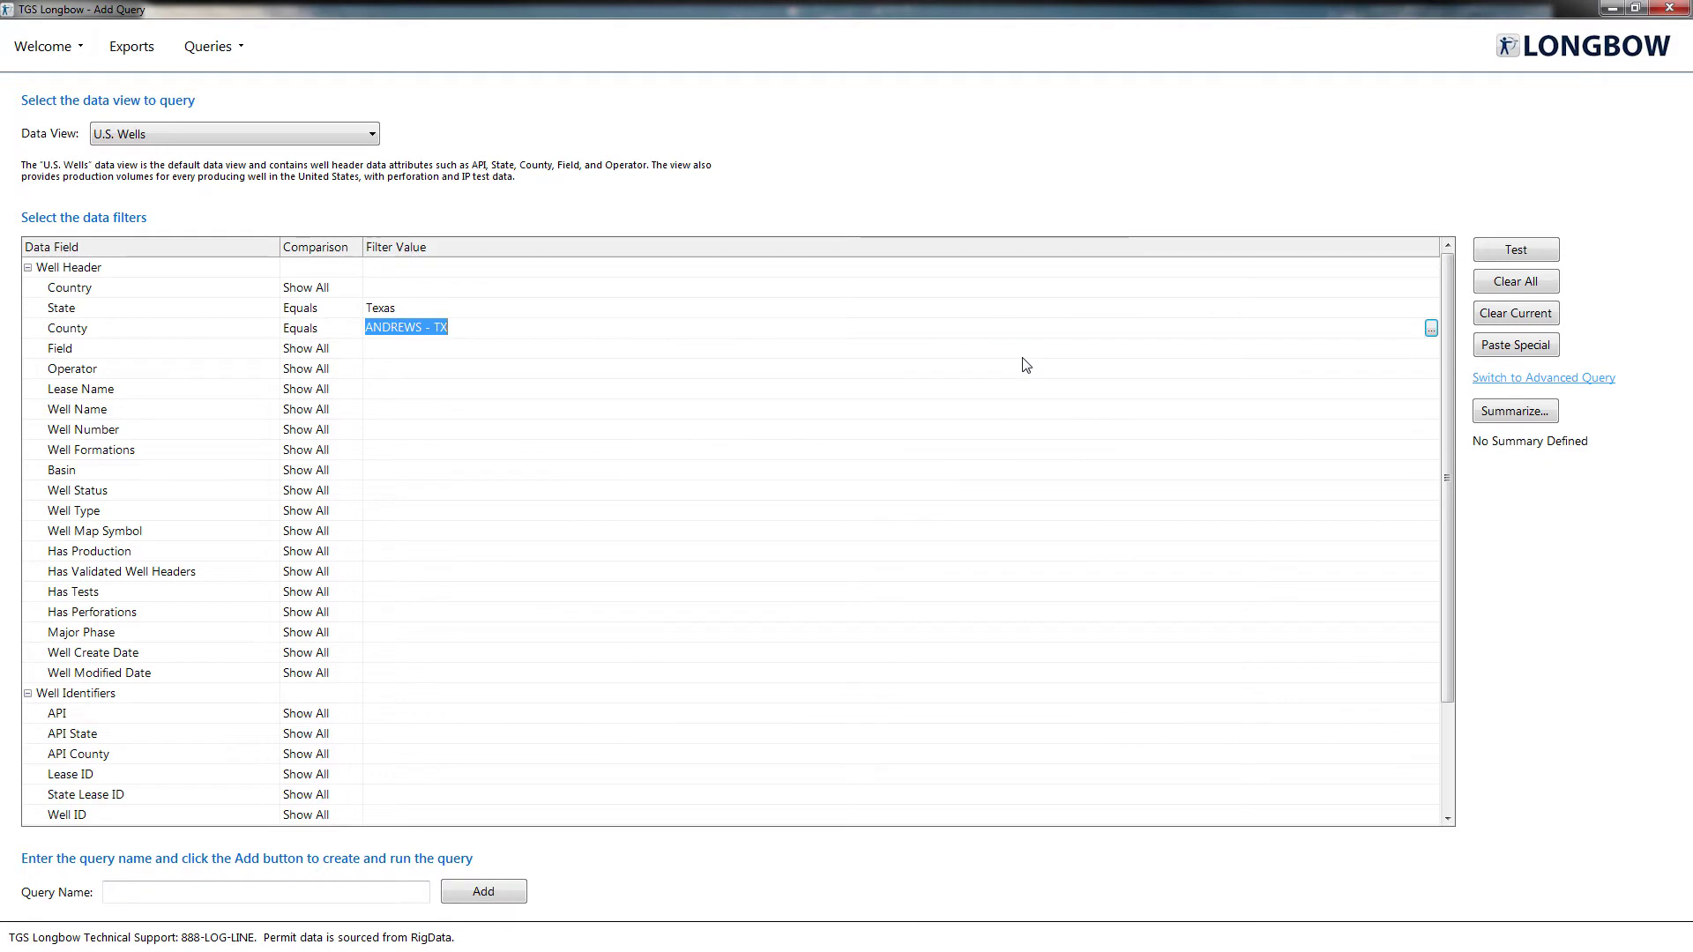
Step: Find the field values containing "Spra" and set the Field filter to SPRABERRY
click(1107, 350)
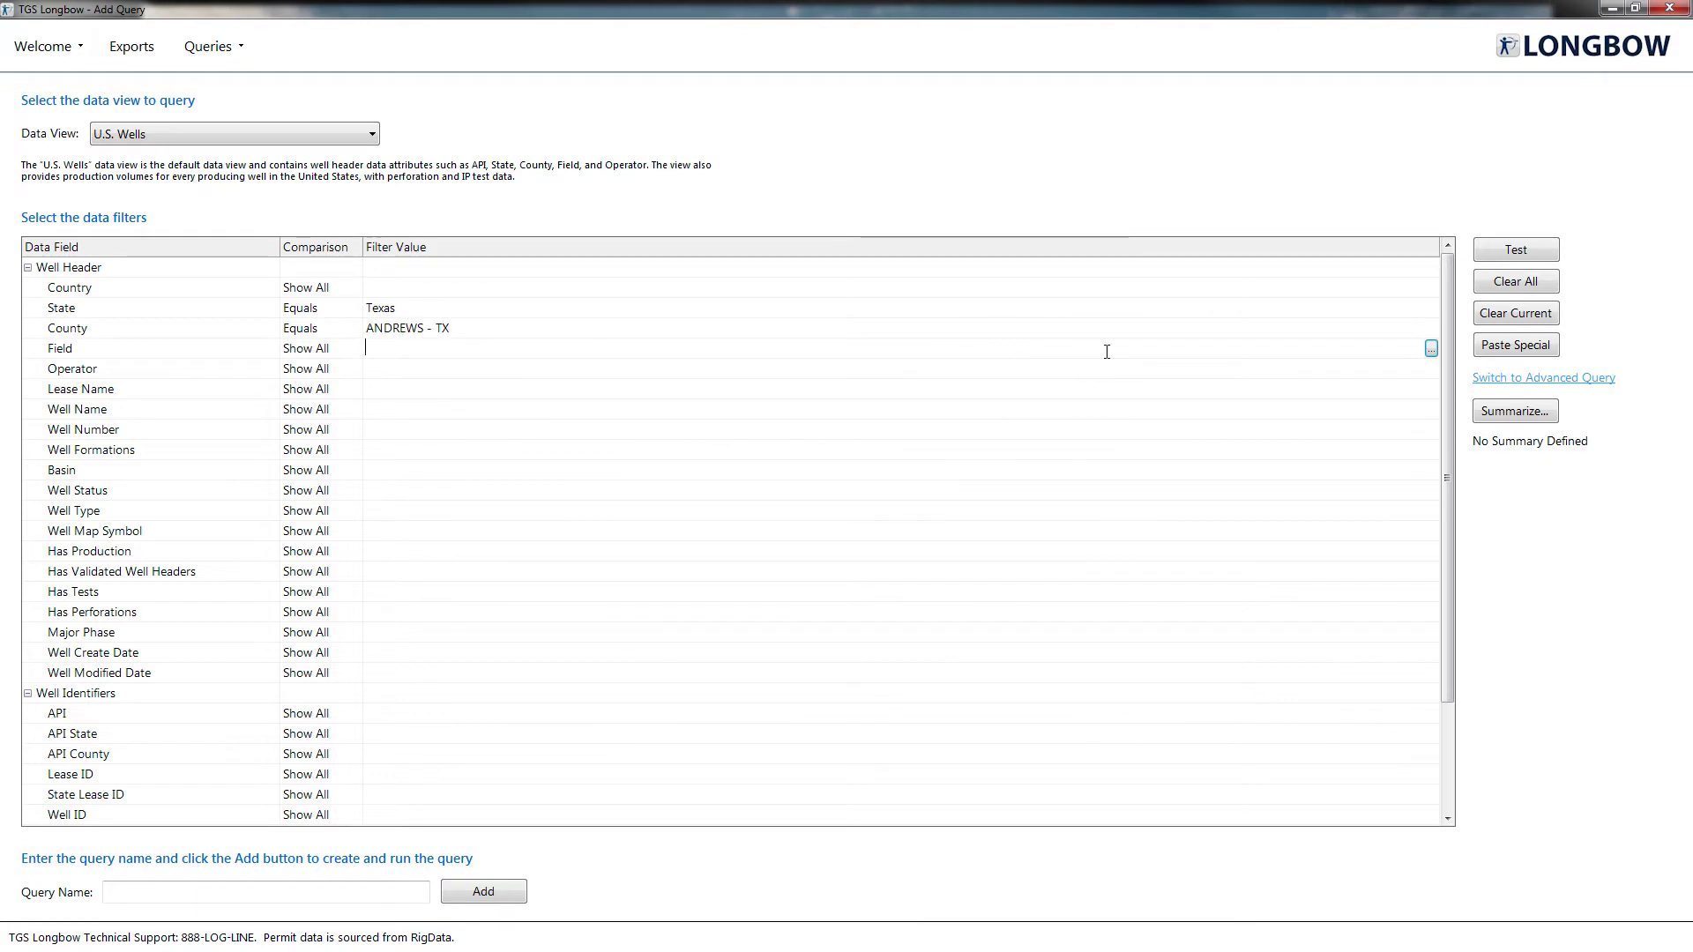
click(1431, 349)
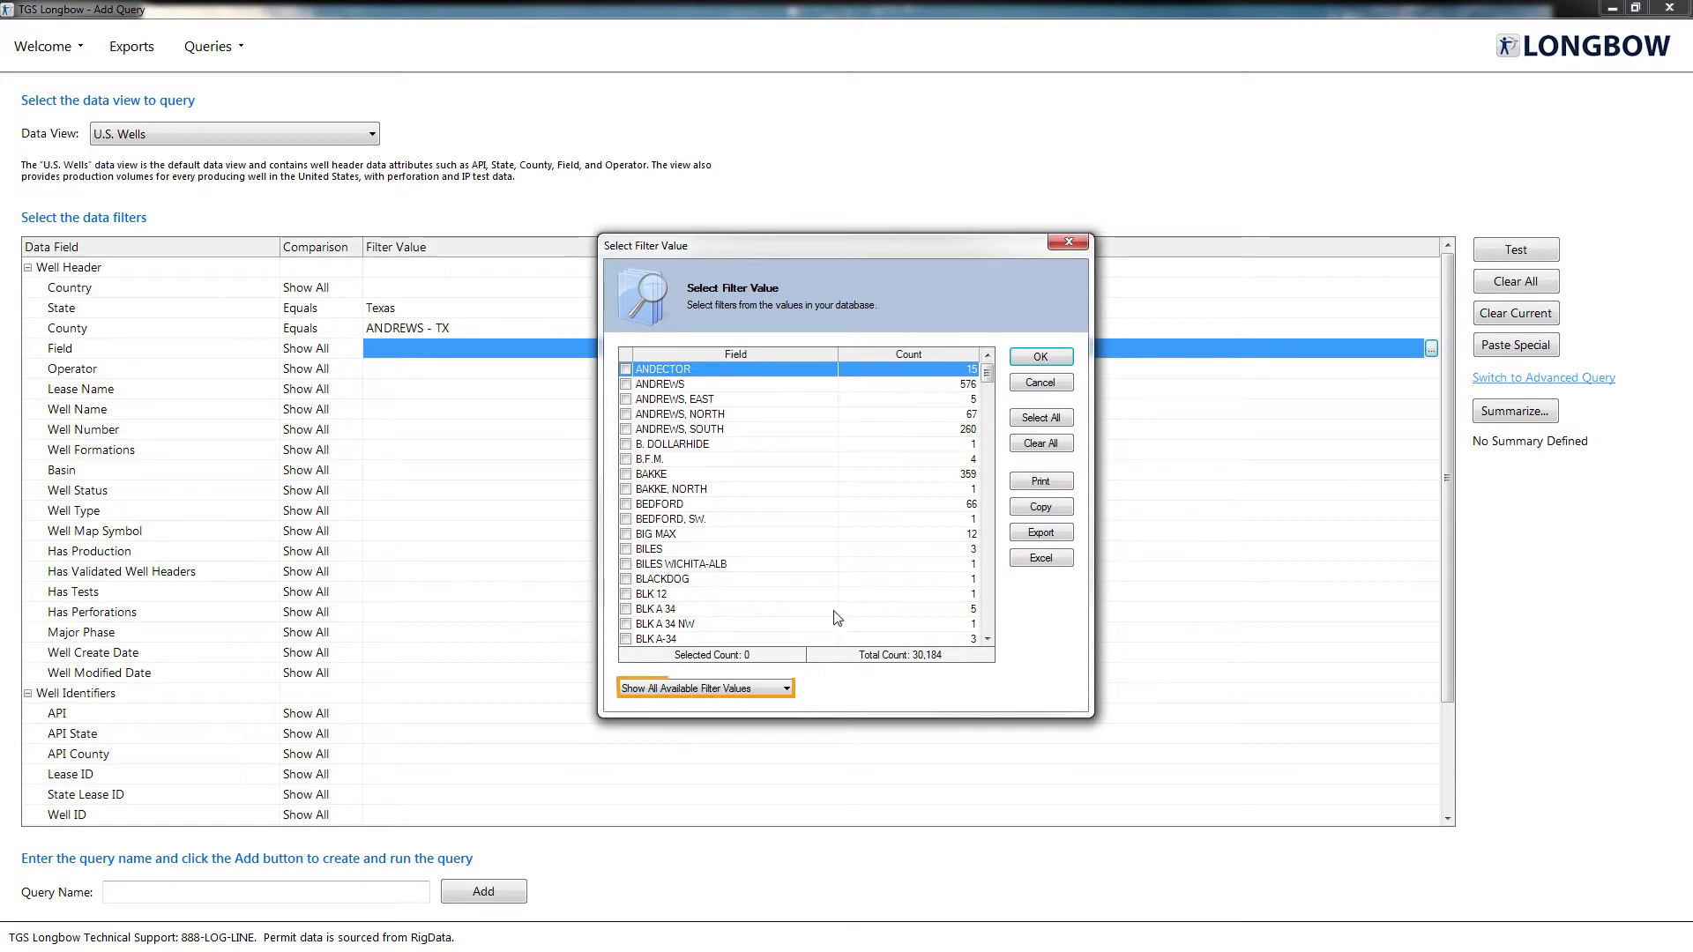
click(787, 691)
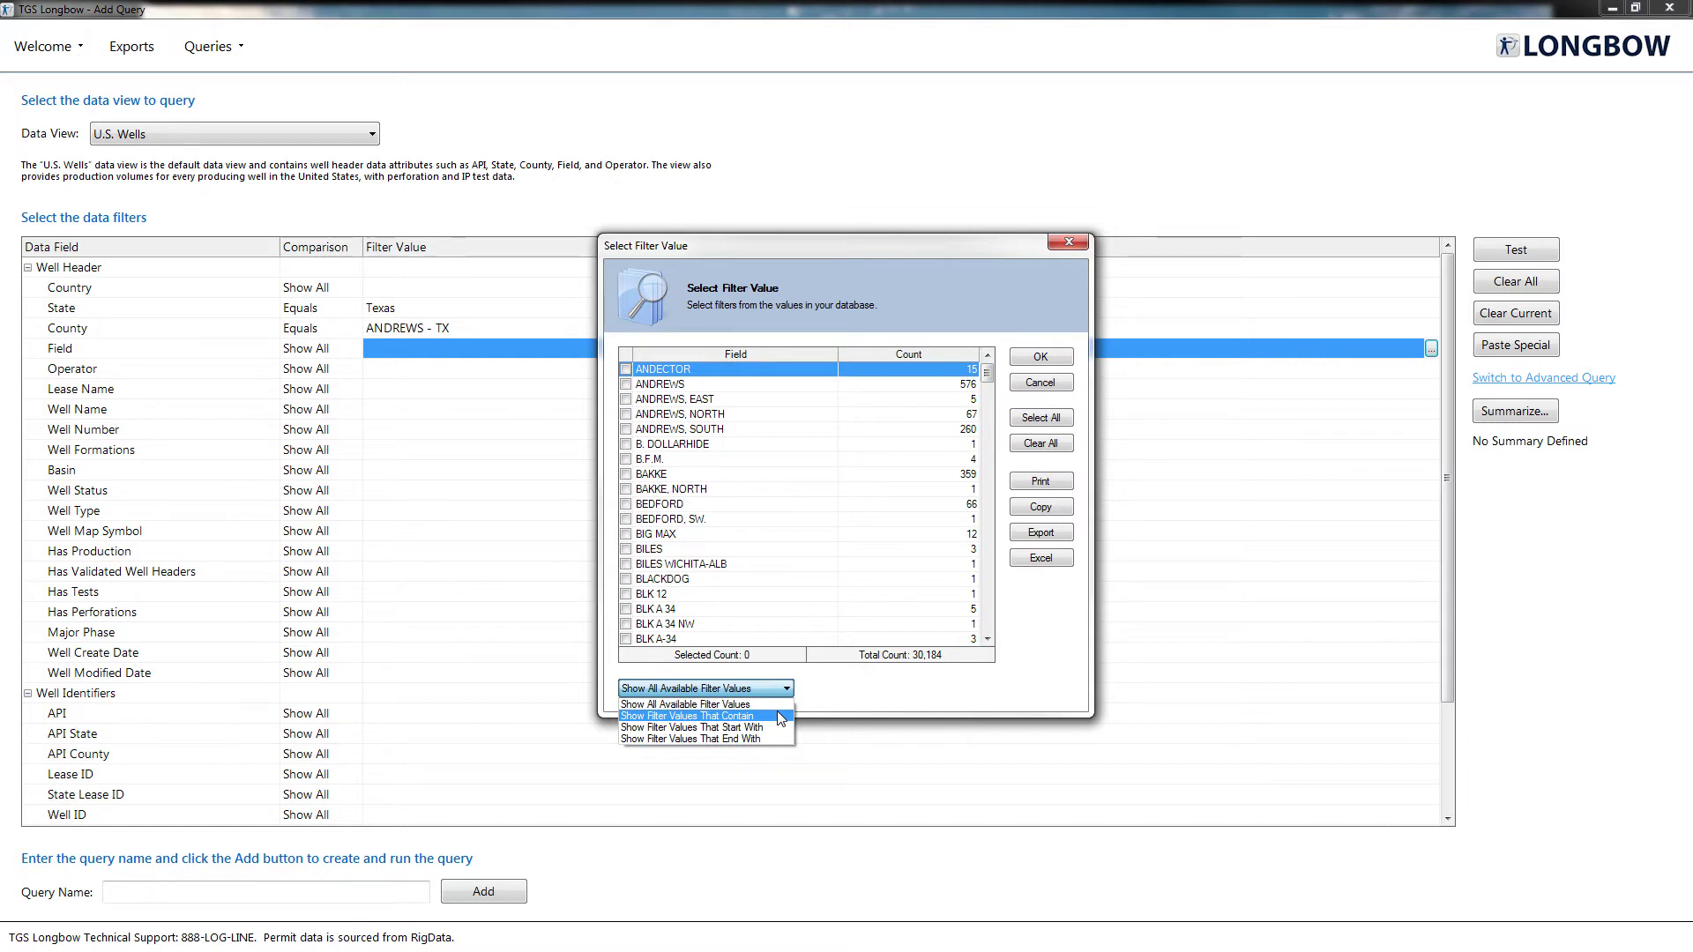
click(777, 715)
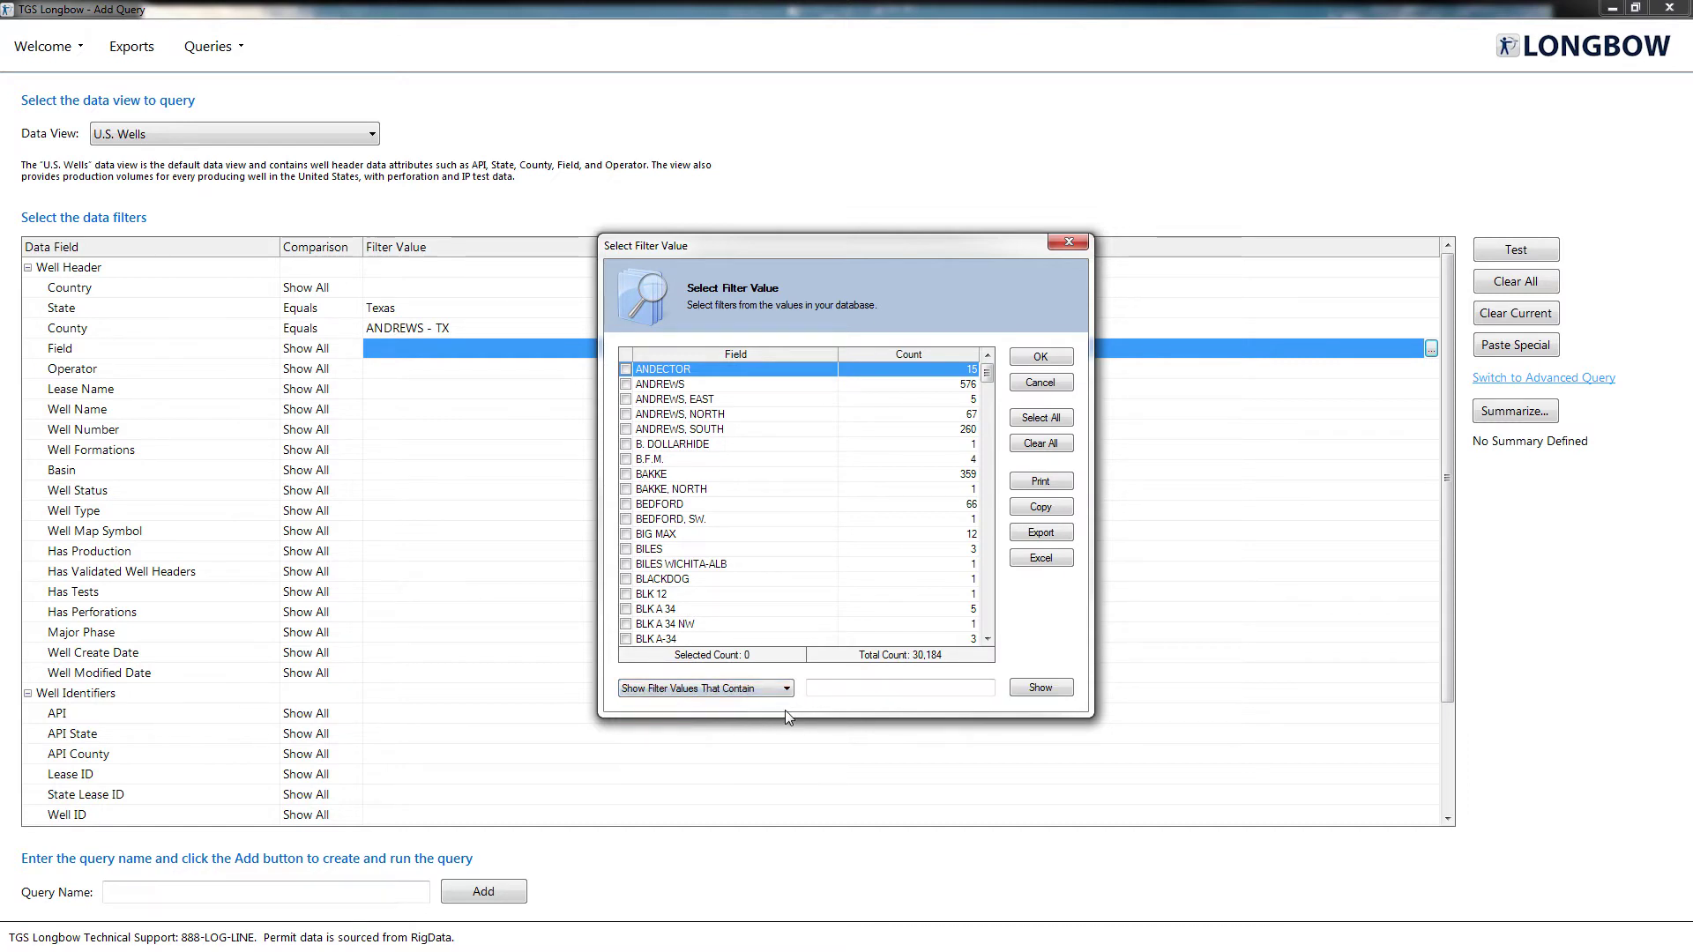
click(824, 691)
text(Spra)
click(1020, 697)
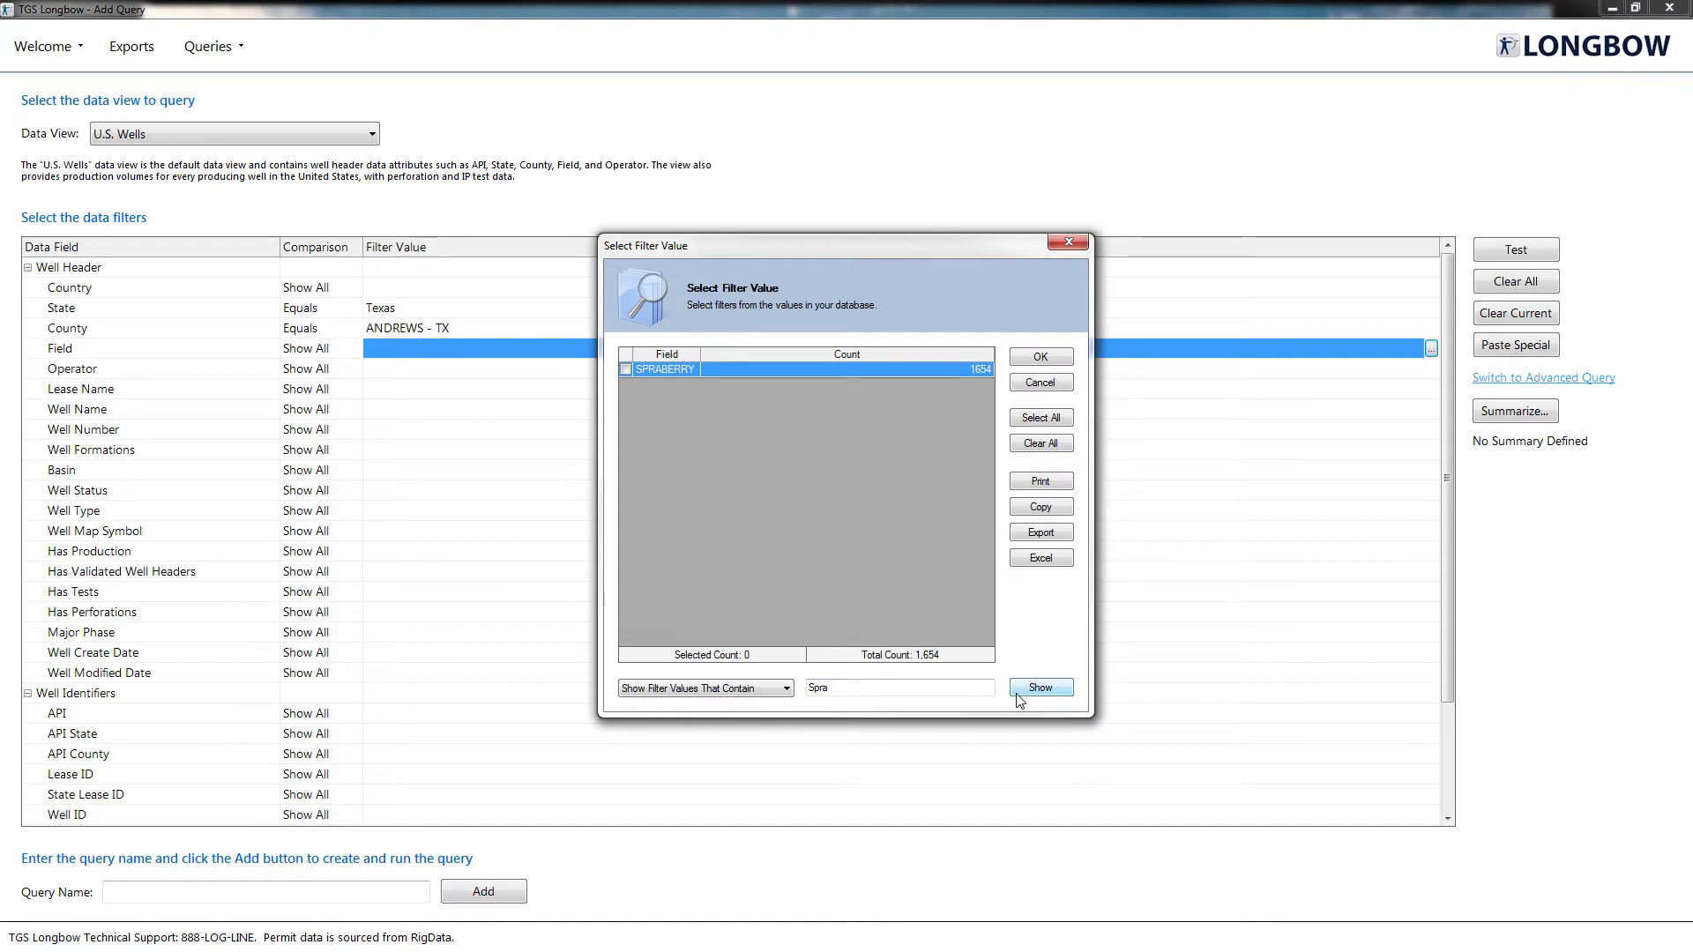
click(626, 369)
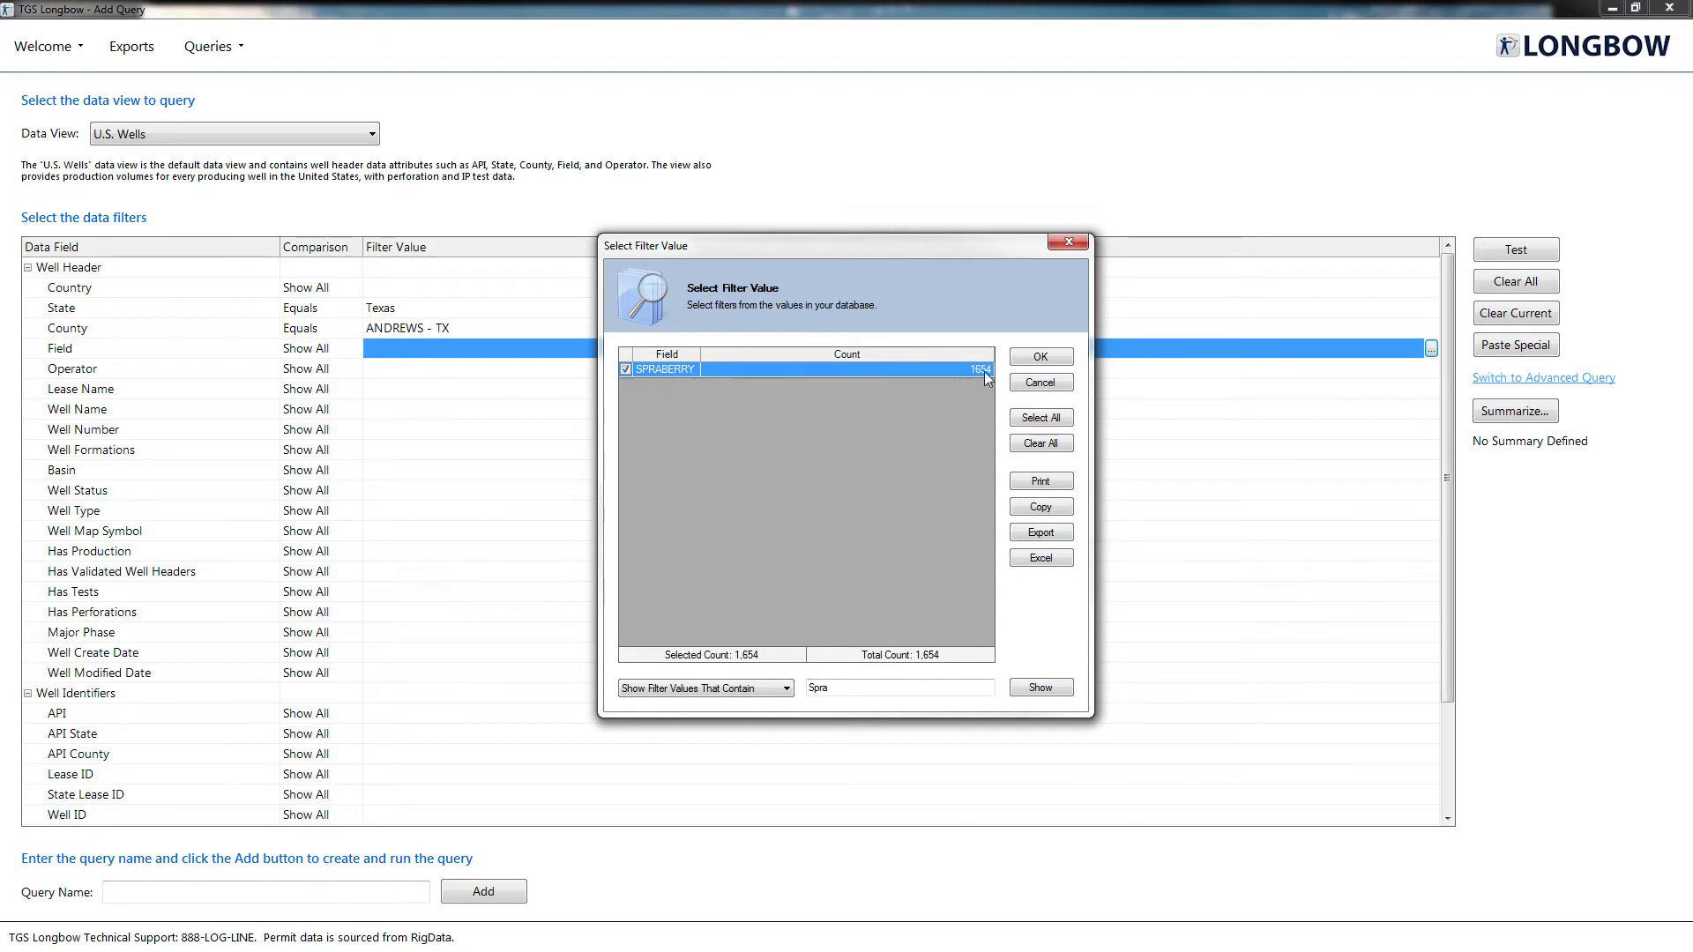
click(1028, 362)
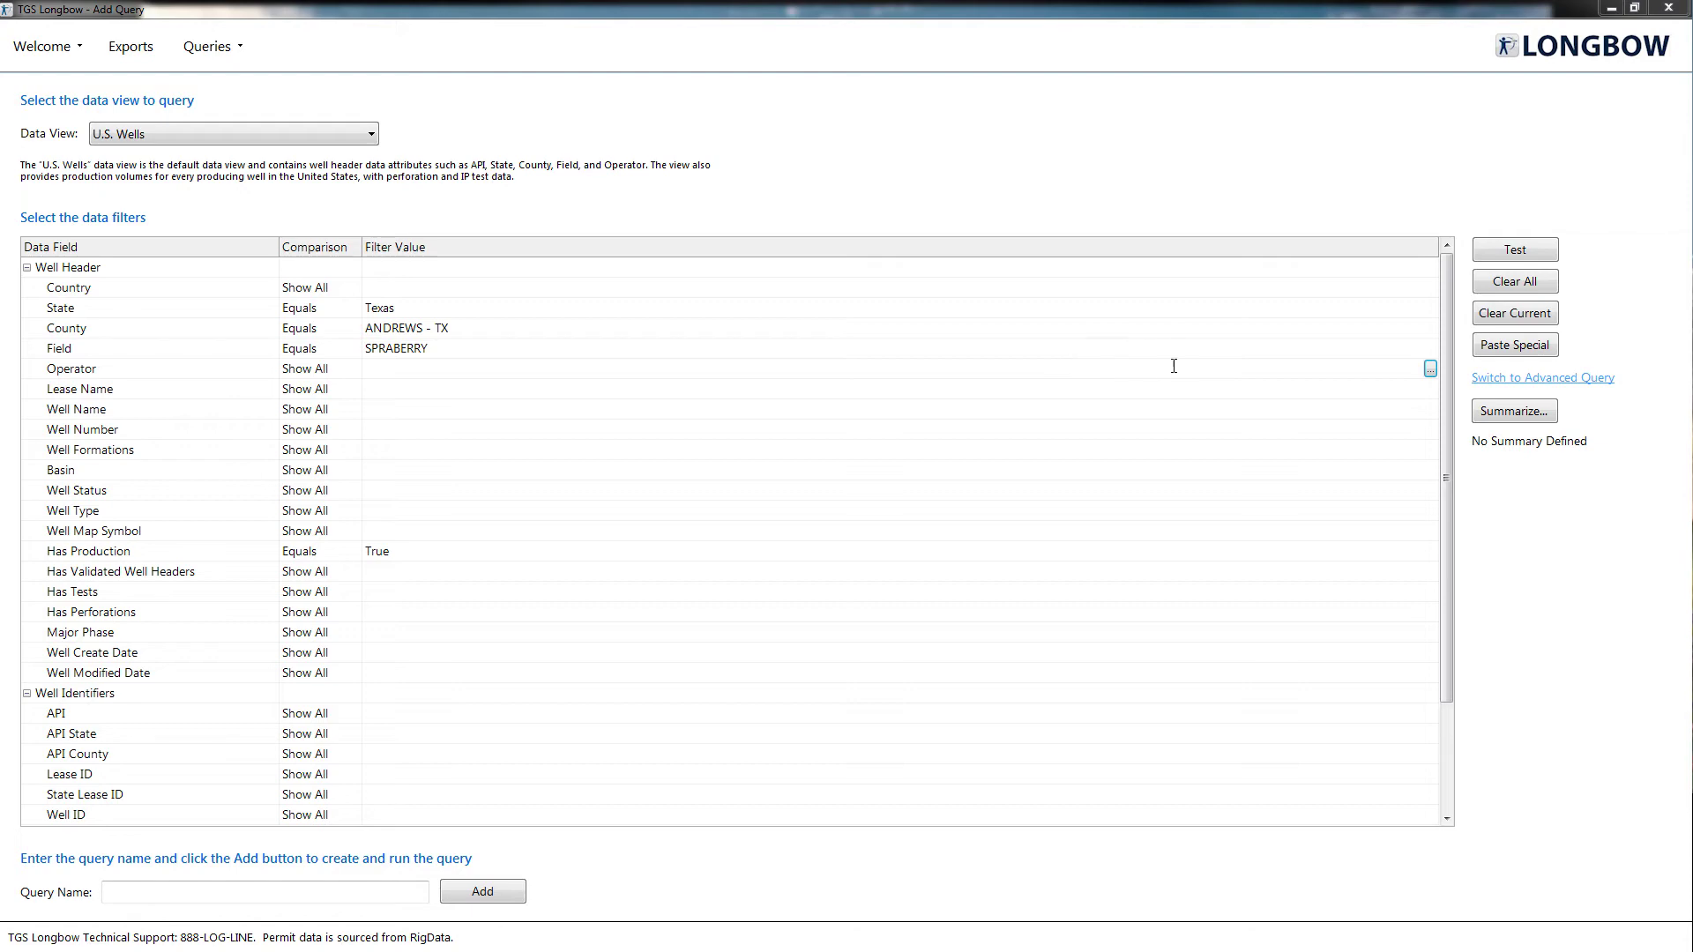
Step: Sort the operators by descending count and filter on the top ten, from COG OPERATING LLC through CALLON PETROLEUM OPERATING CO
click(1430, 371)
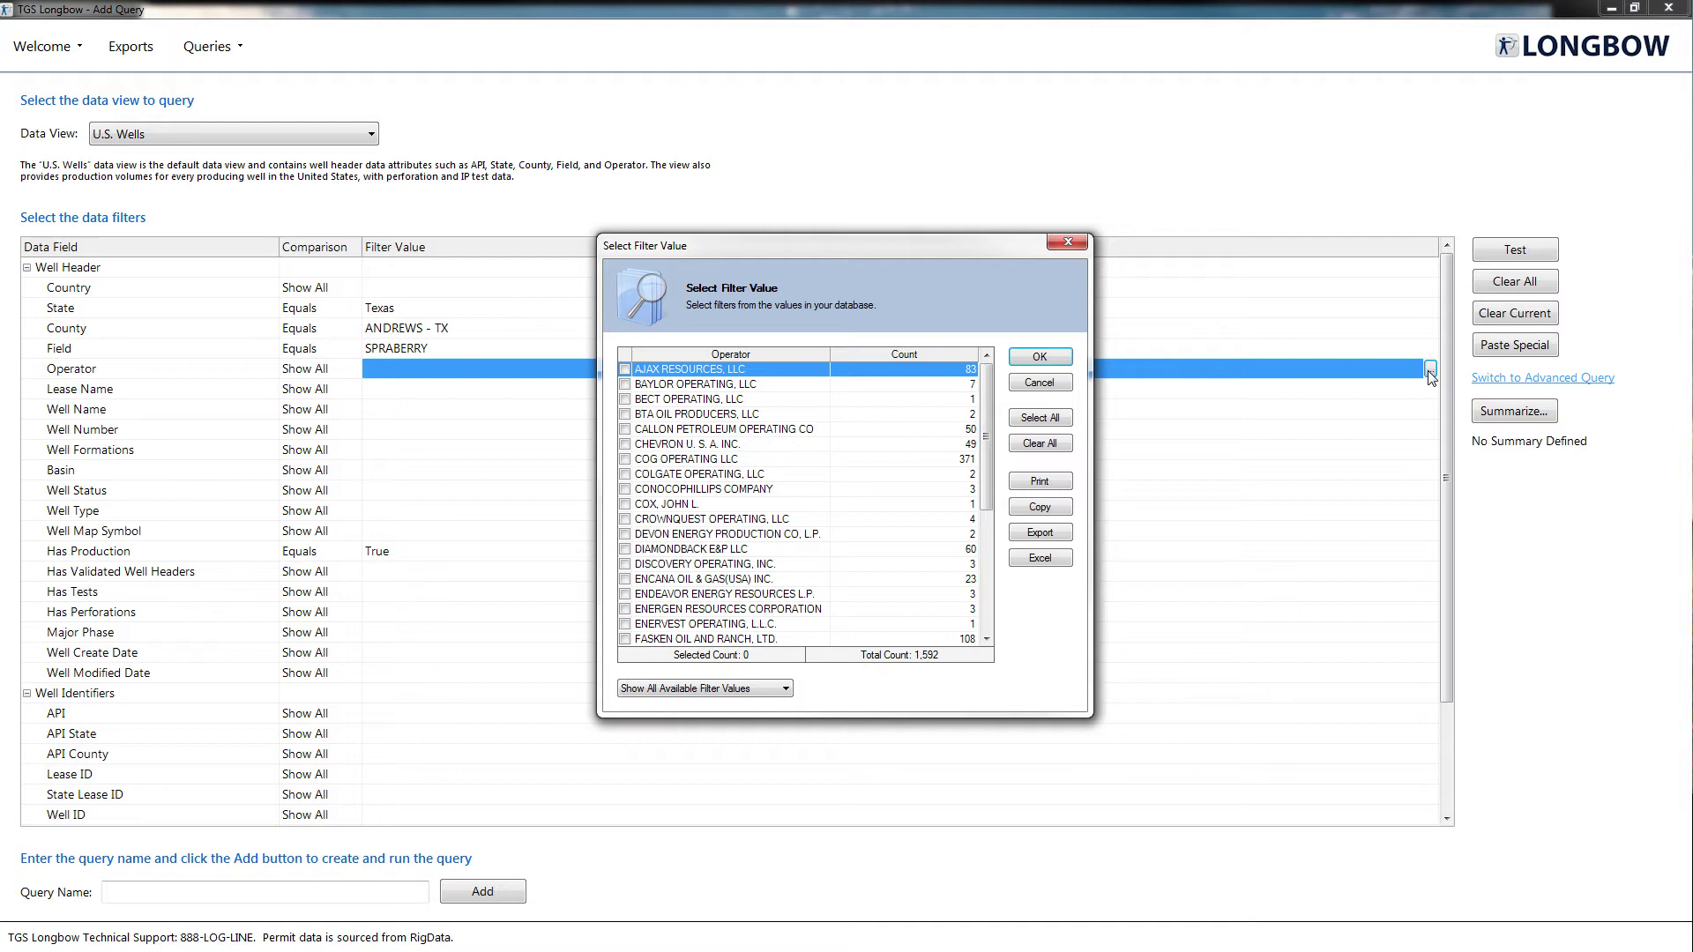
click(948, 354)
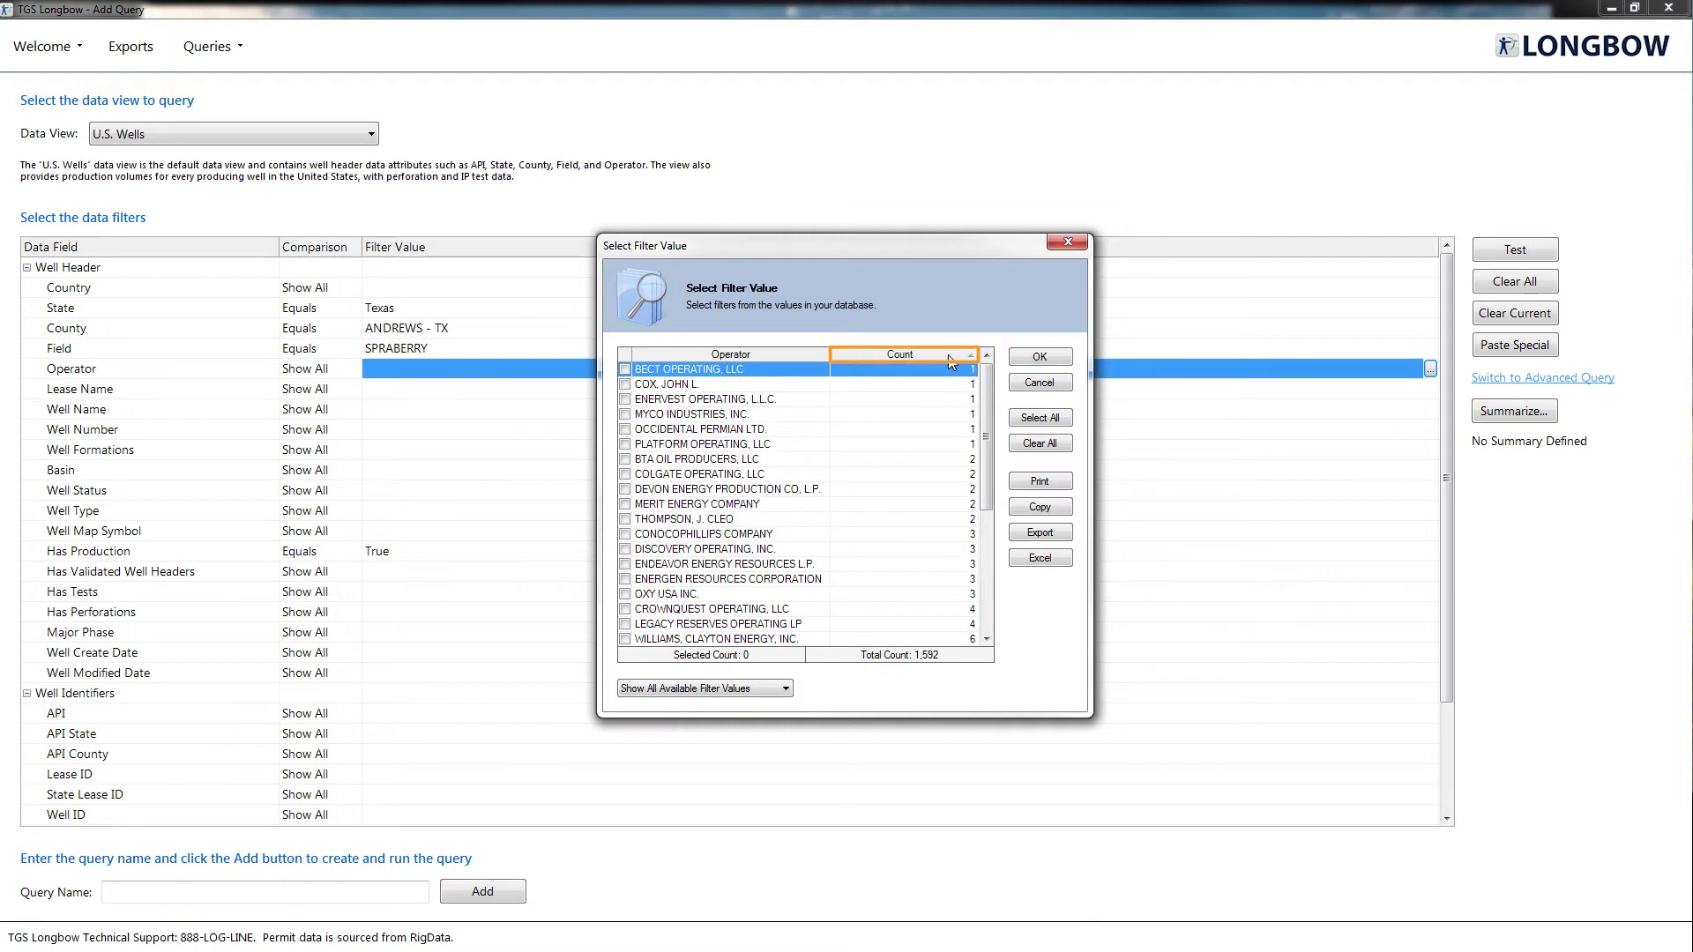
click(949, 354)
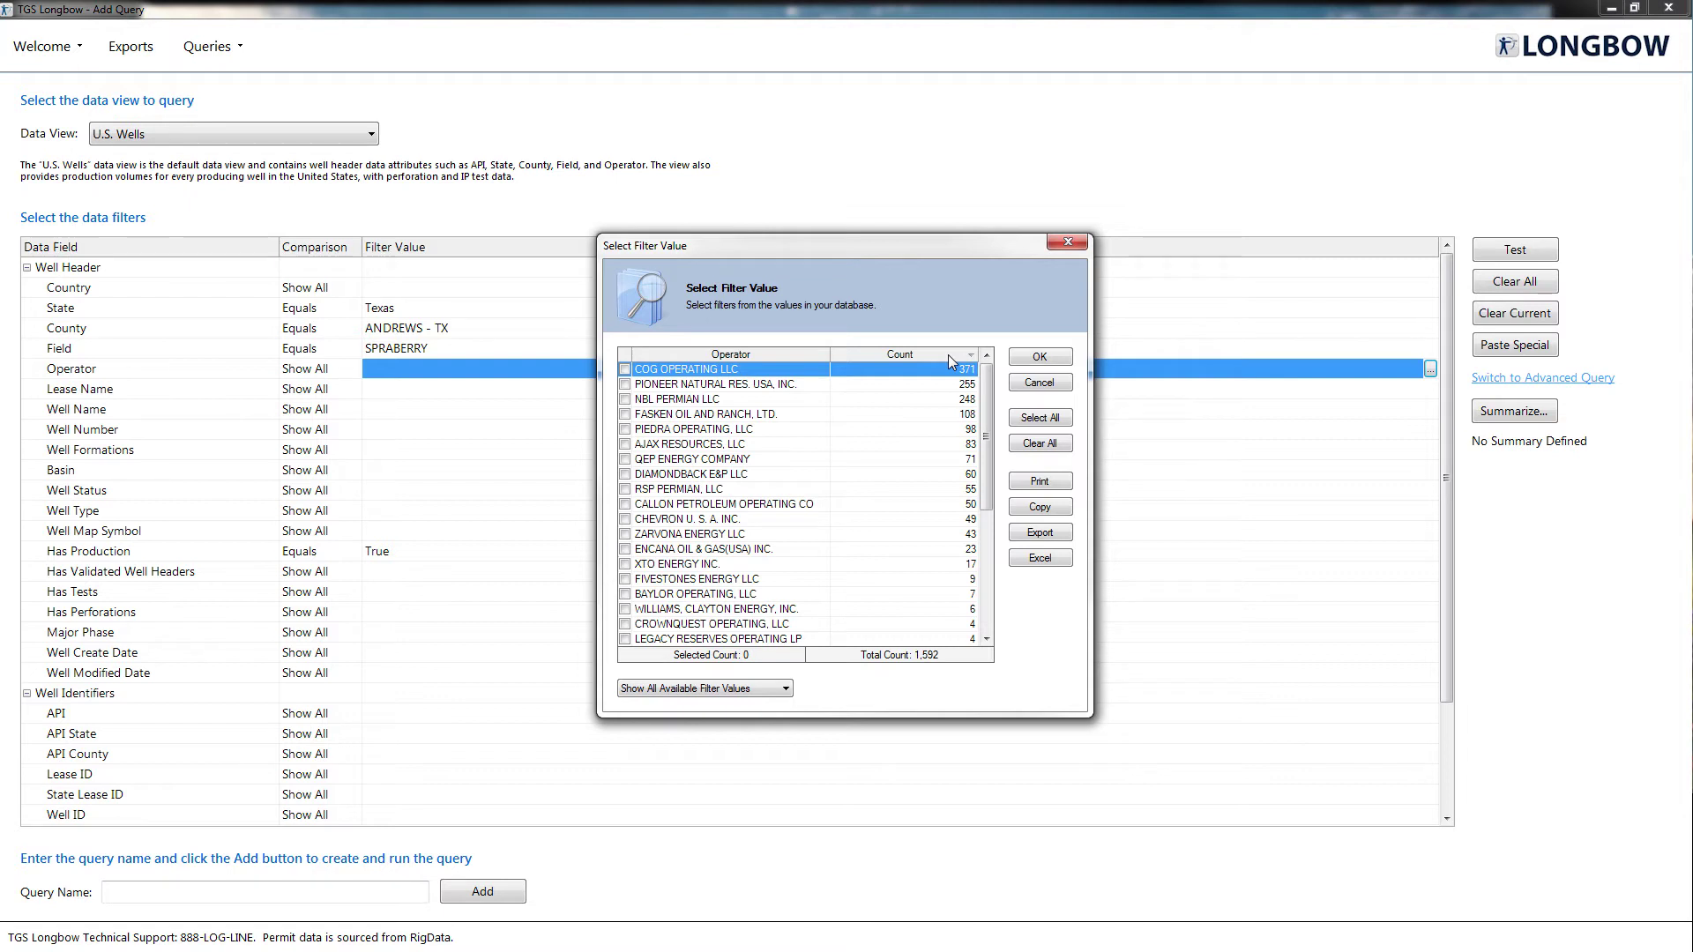
click(625, 370)
click(625, 384)
click(625, 400)
click(625, 414)
click(625, 429)
click(625, 444)
click(625, 459)
click(625, 474)
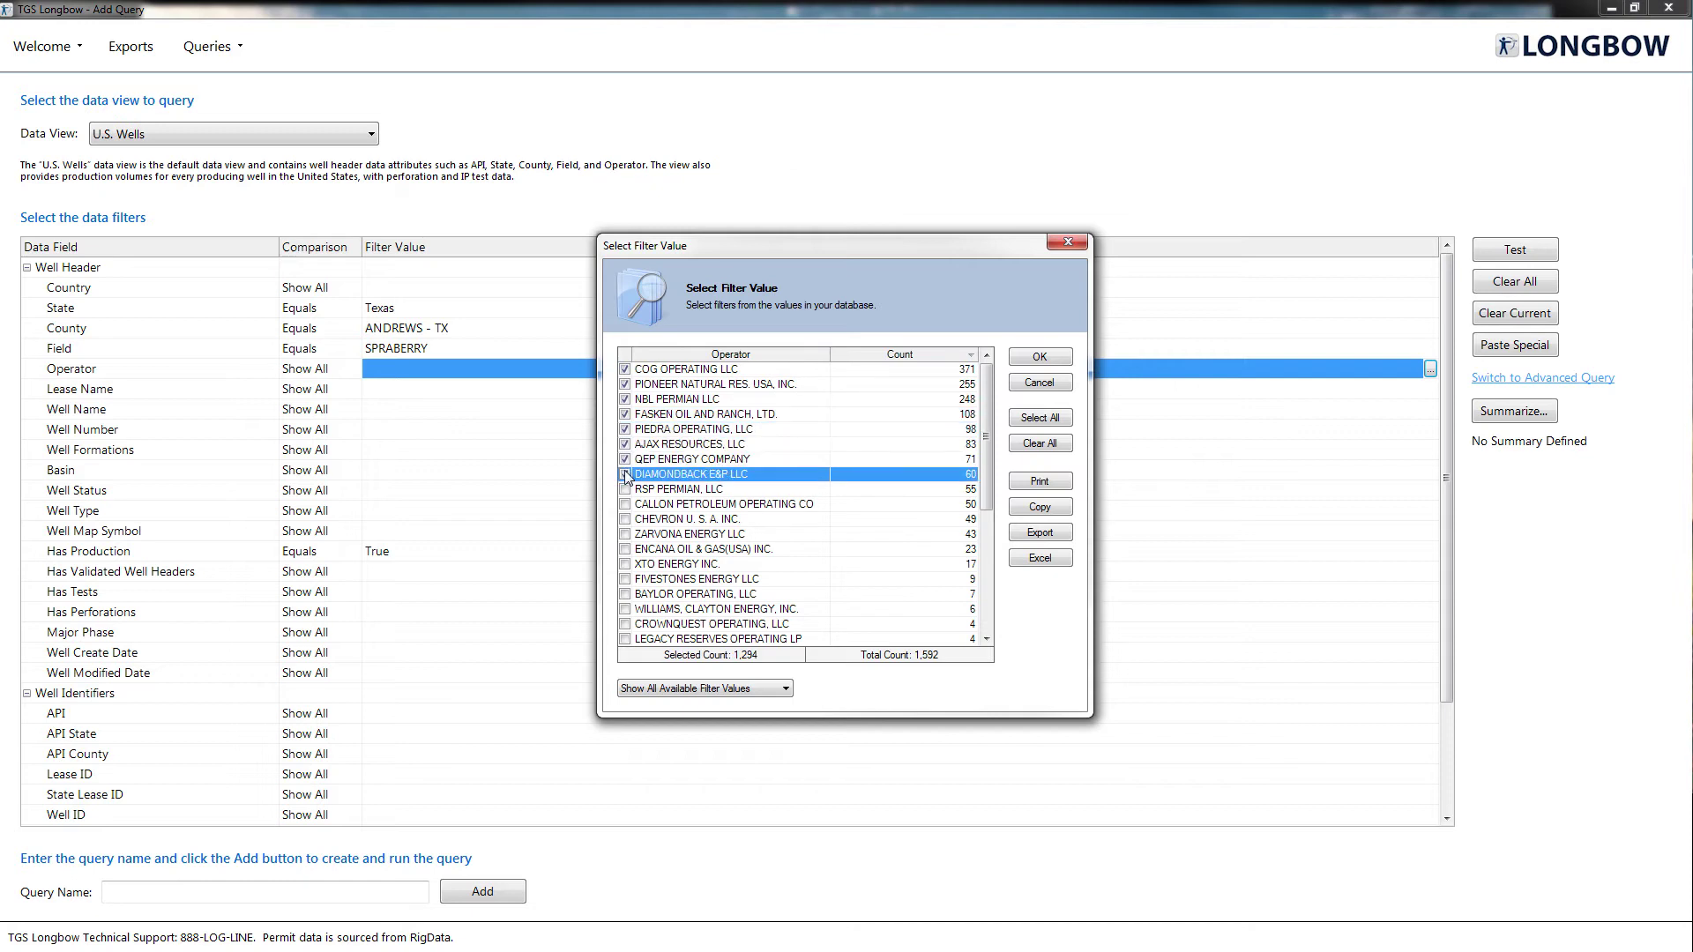
click(625, 504)
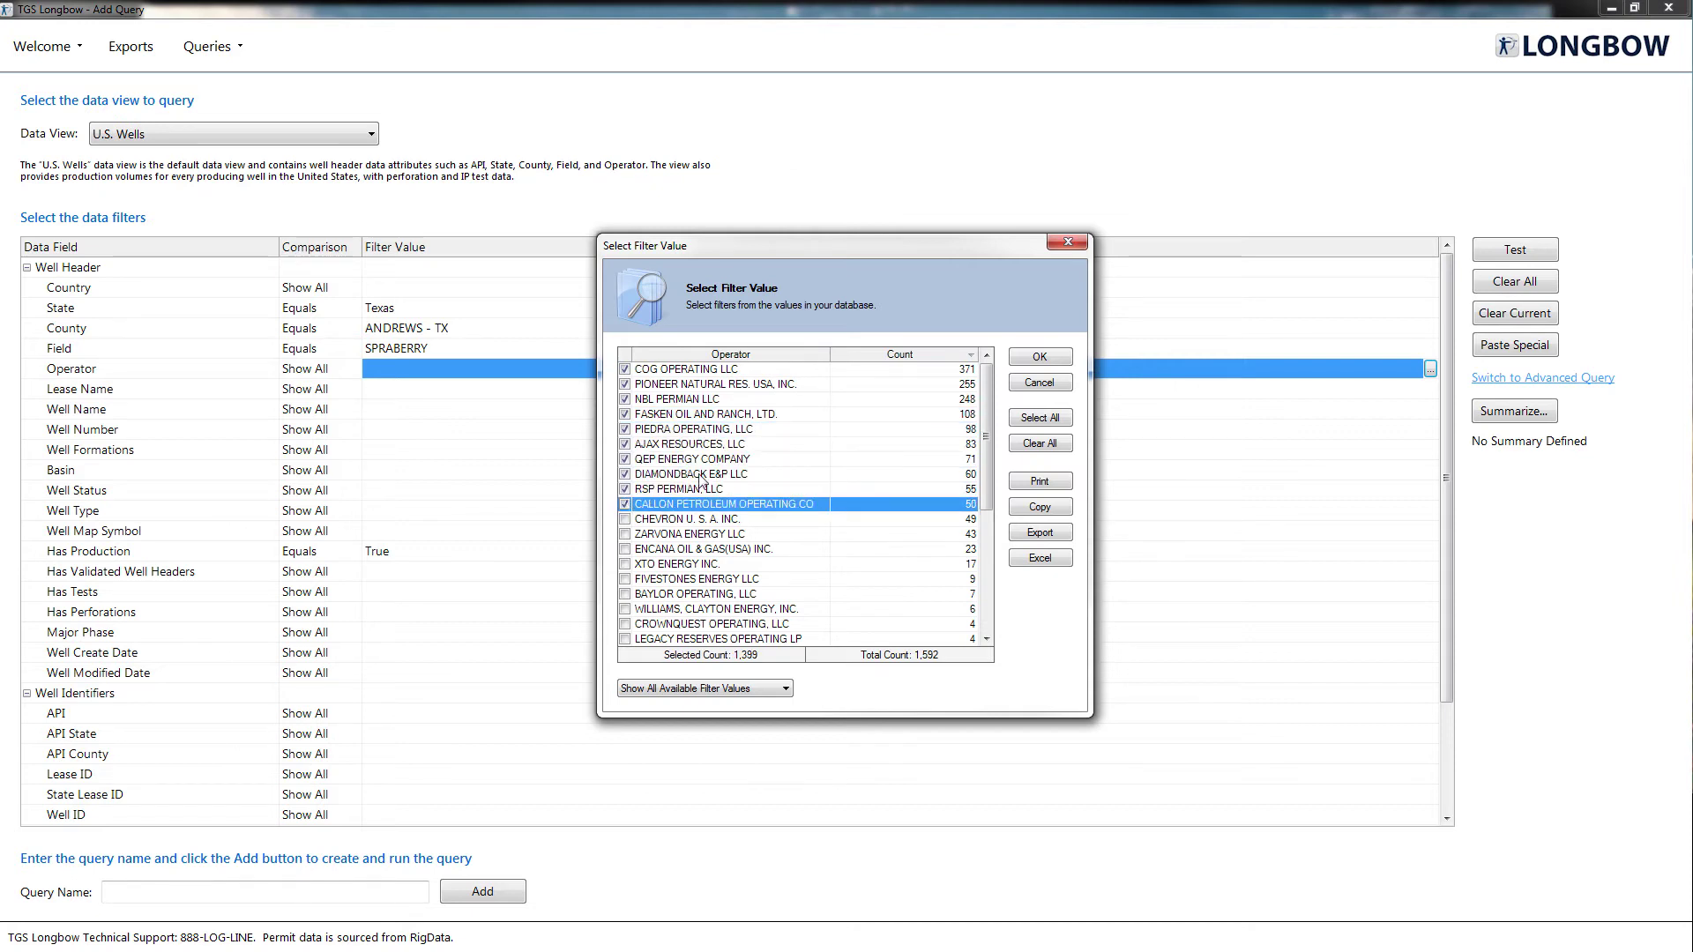
click(1020, 360)
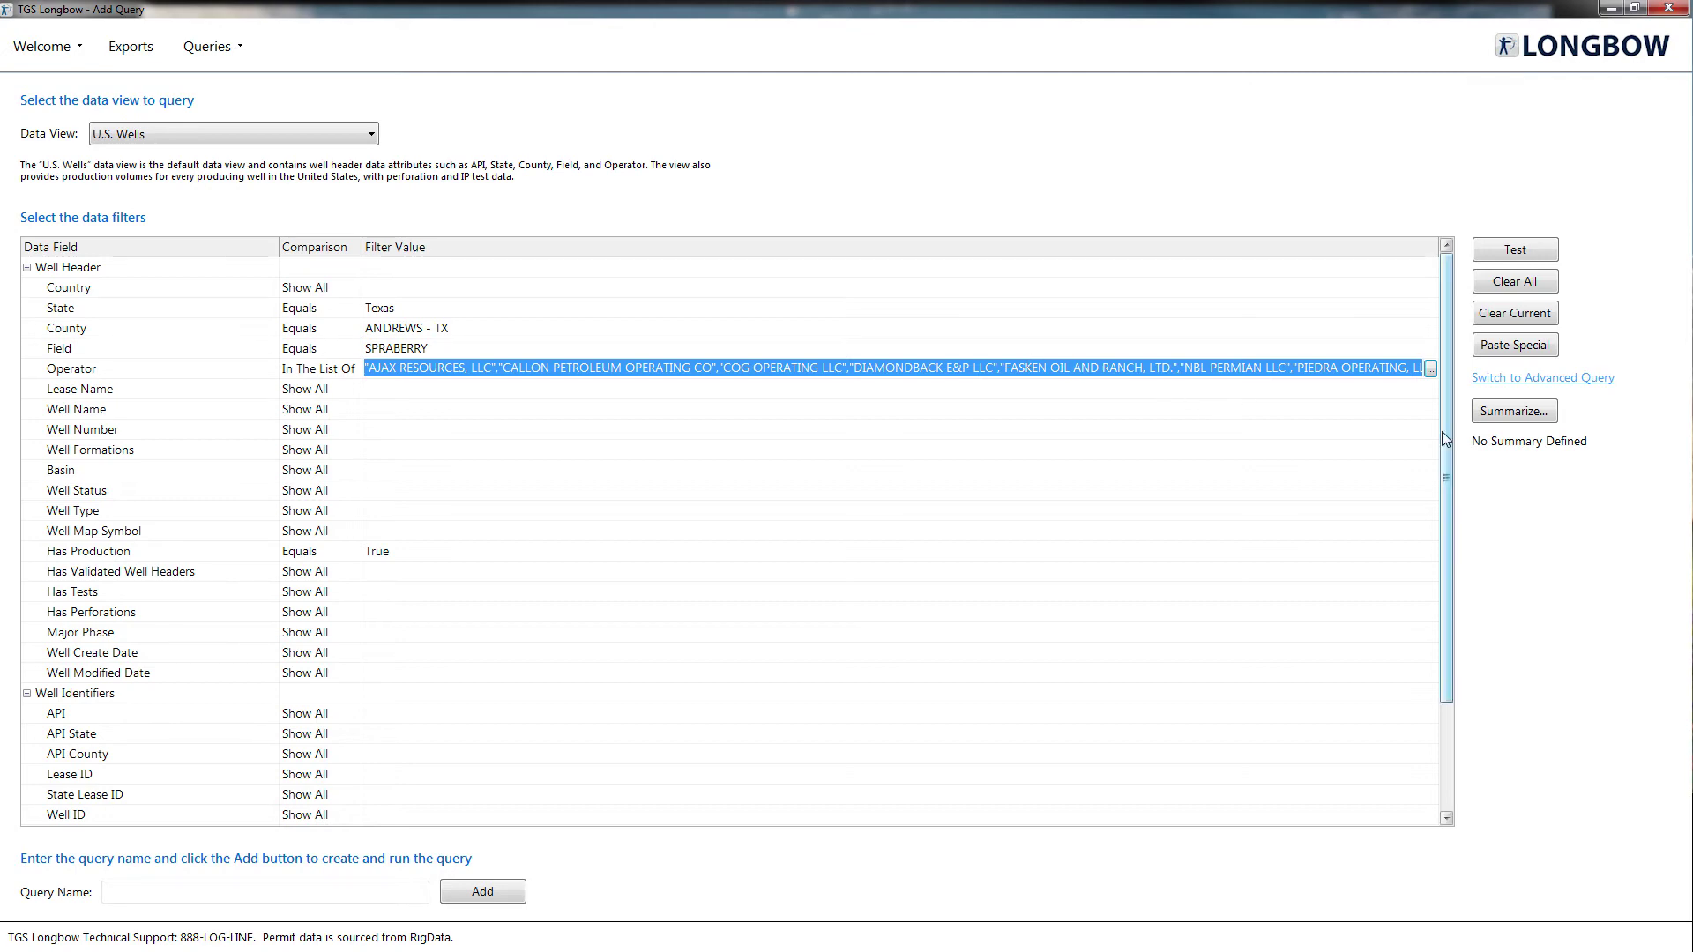
Step: Expand the Well Data fields and set the Slant filter to DIRECTIONAL and HORIZONTAL from the available database values
drag(1441, 431, 1446, 535)
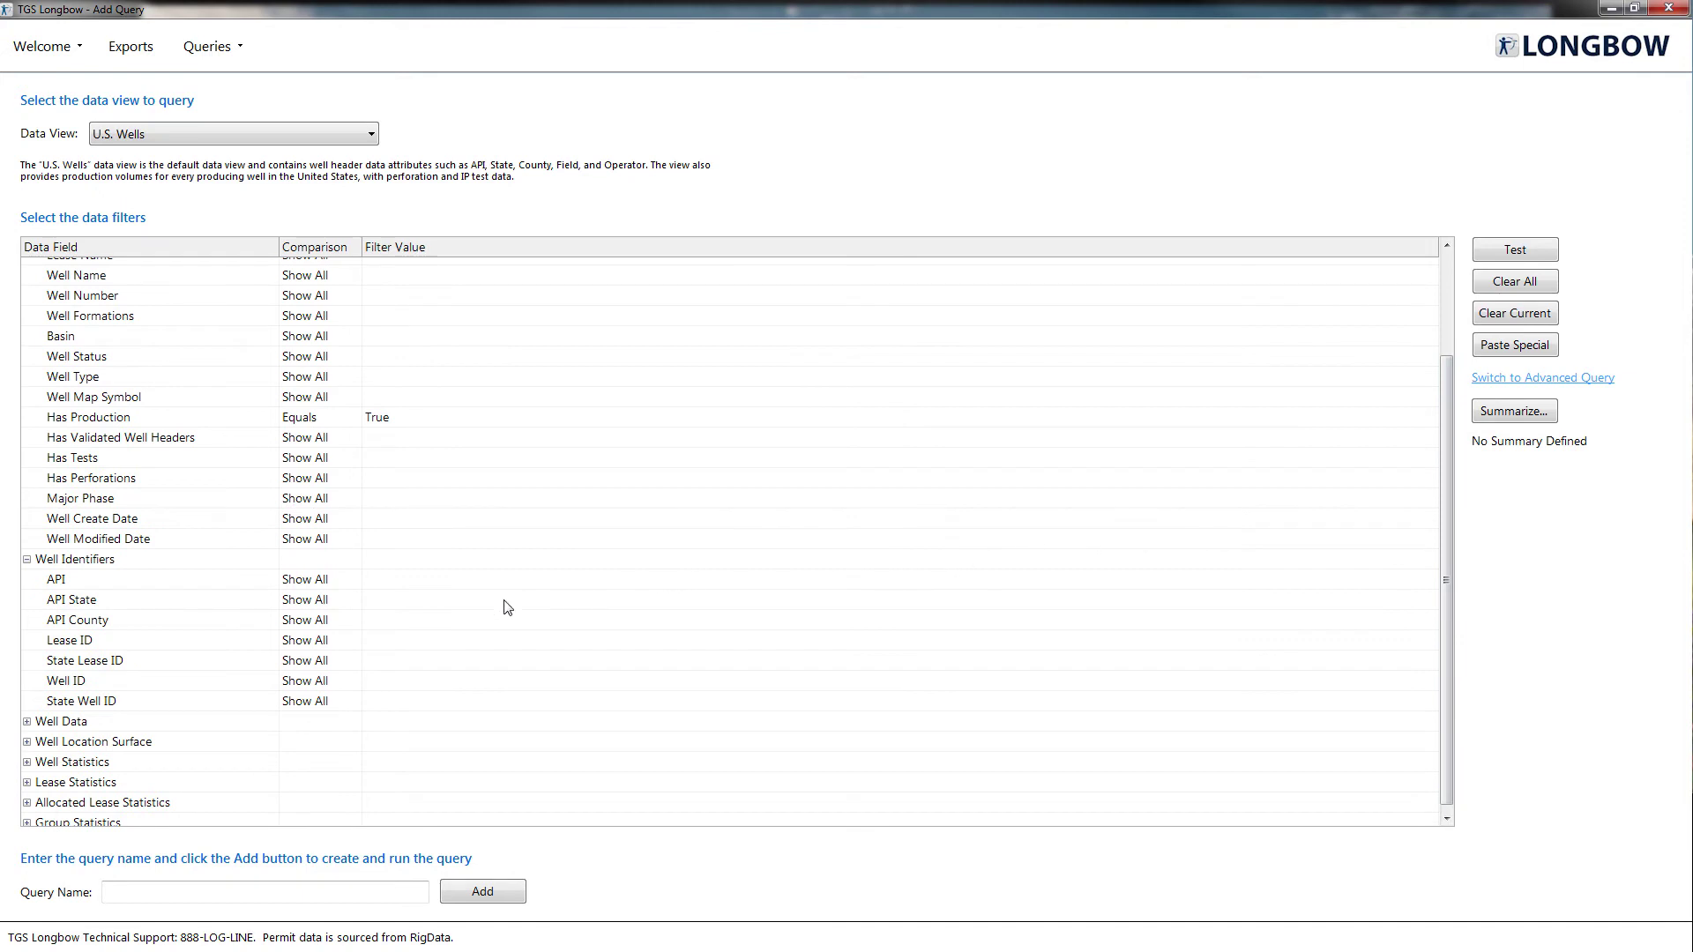
click(28, 722)
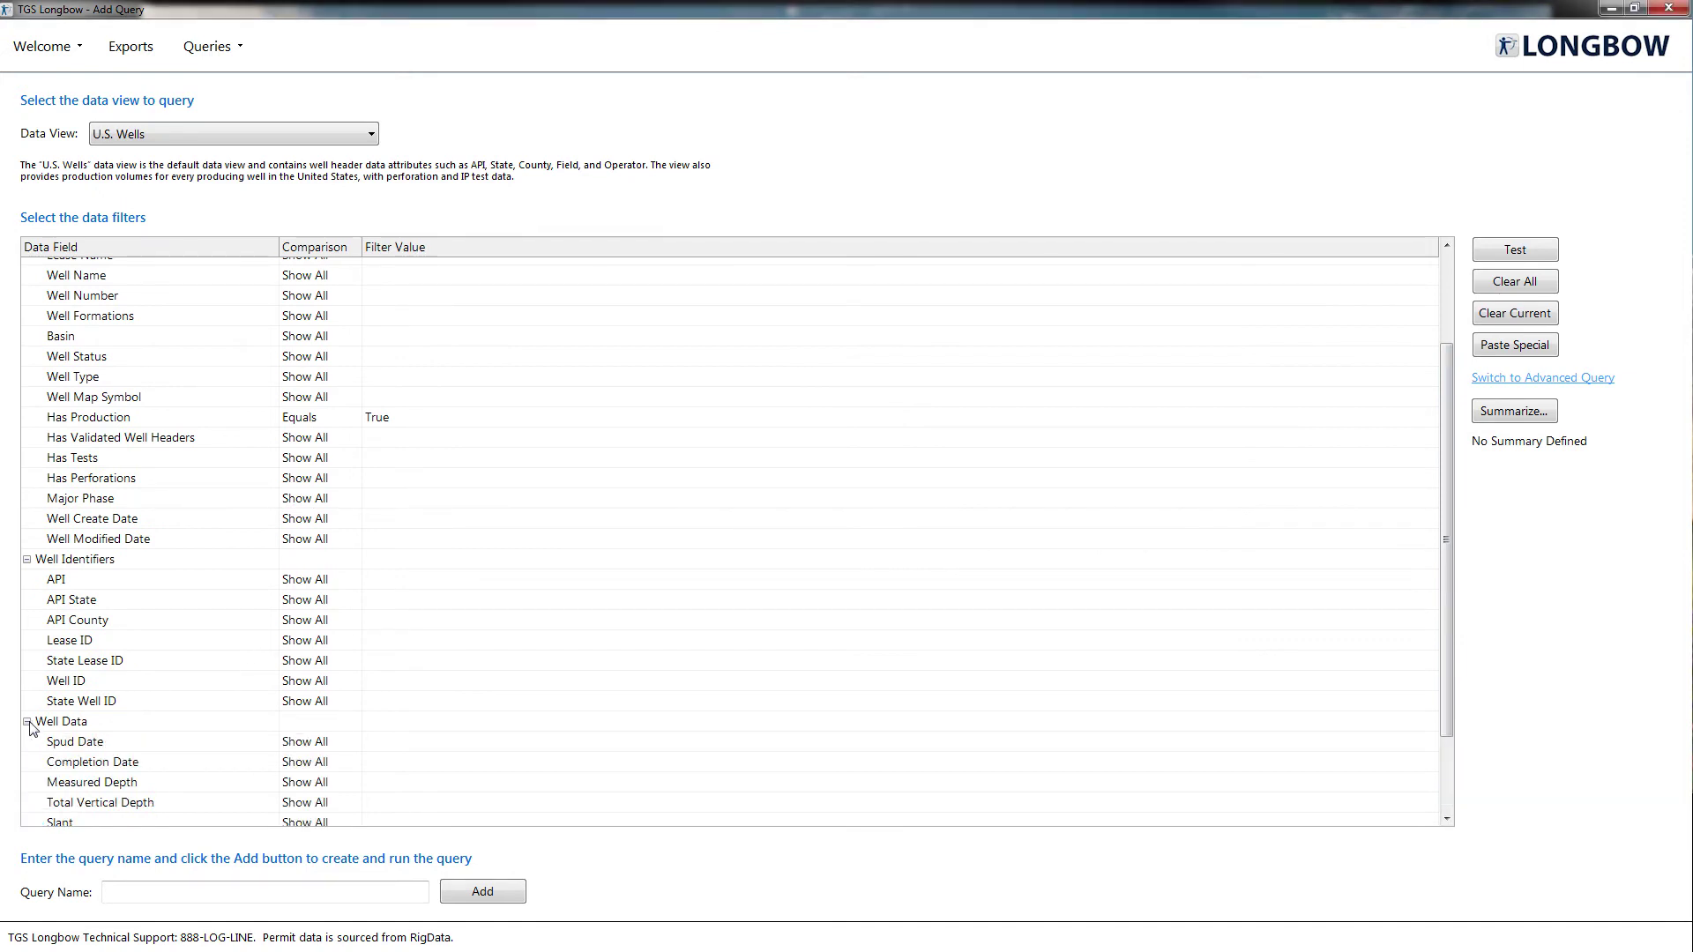
scroll(1411, 718, down, 1)
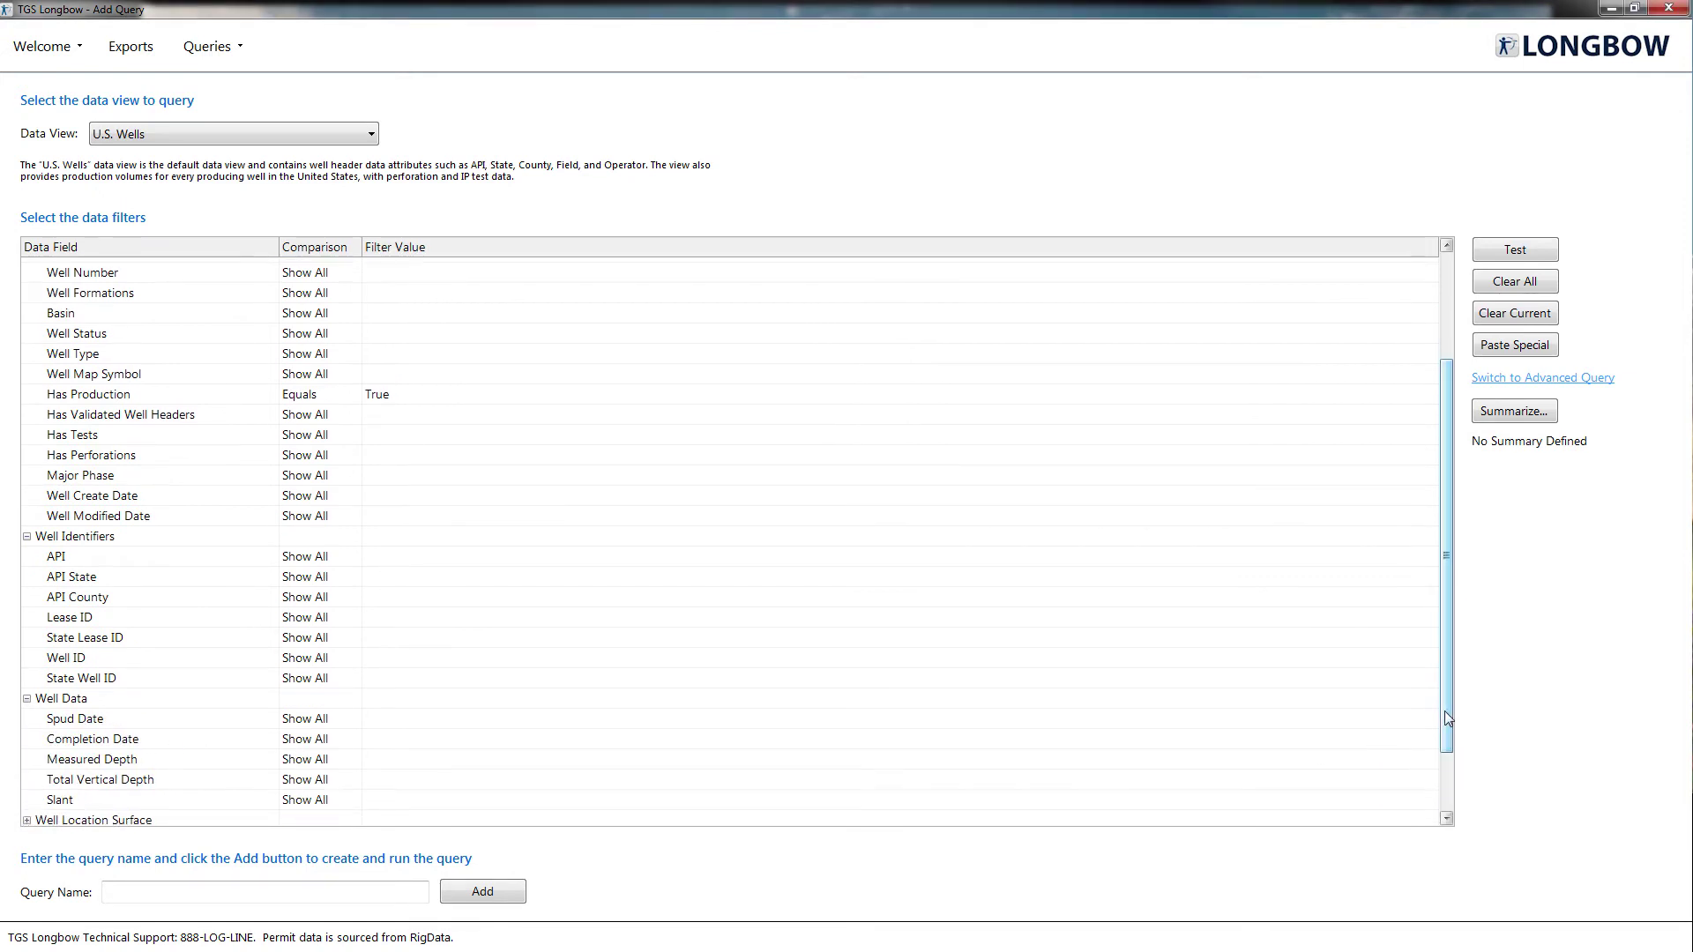
click(1374, 796)
click(1429, 799)
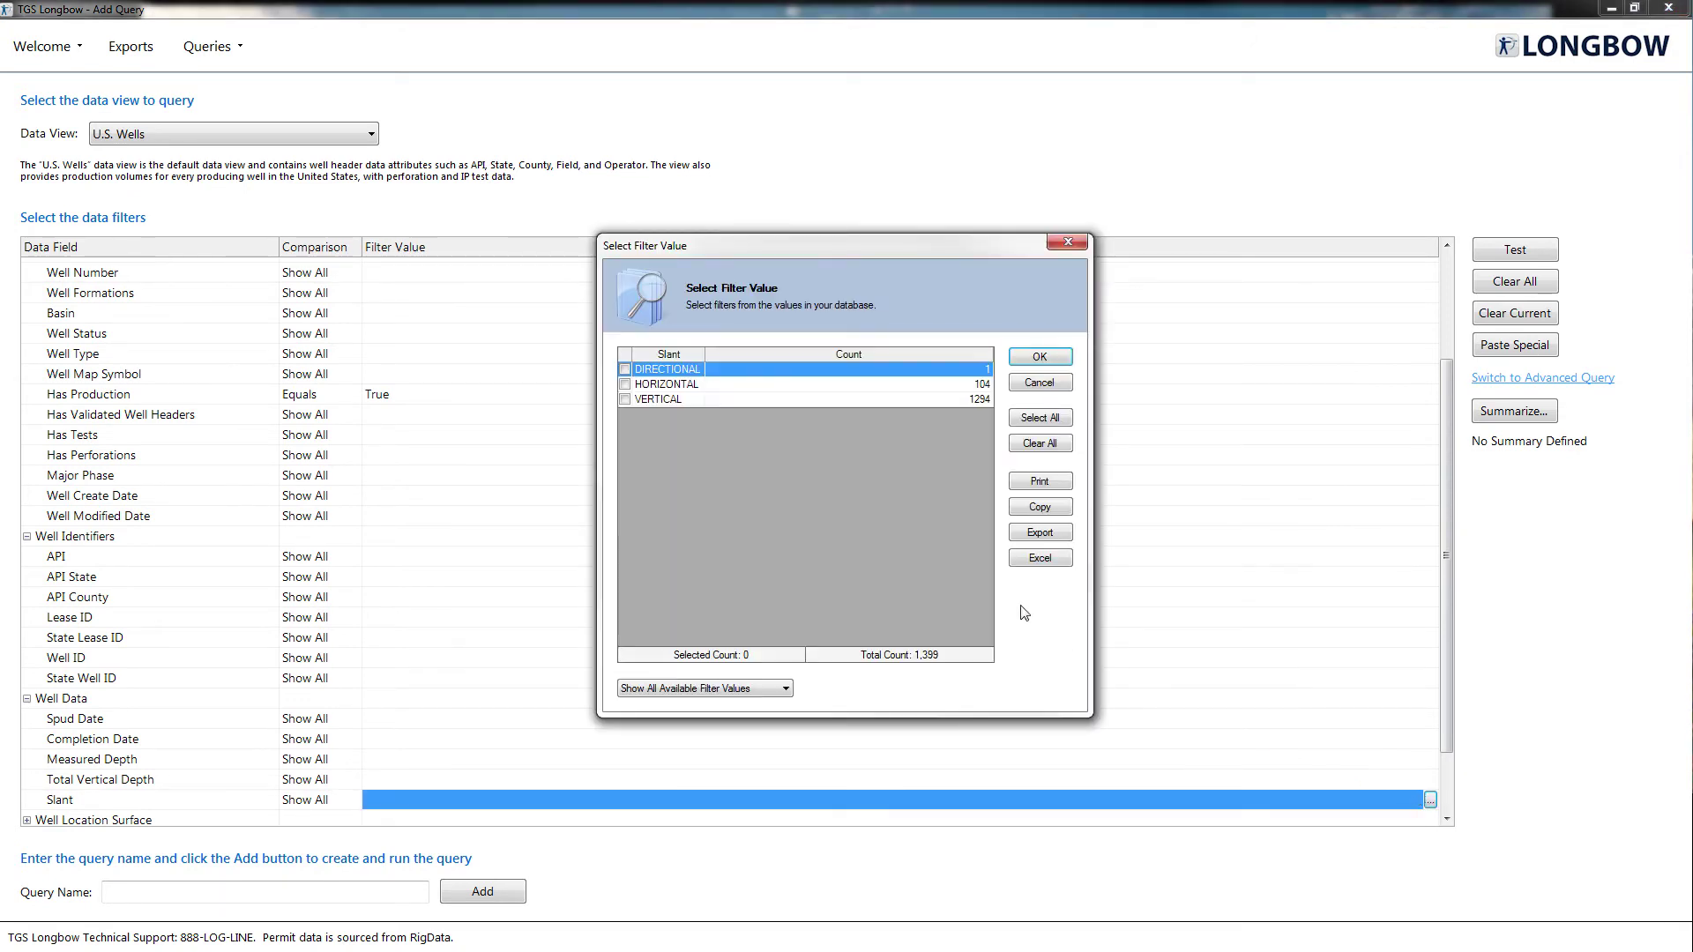
click(625, 368)
click(625, 385)
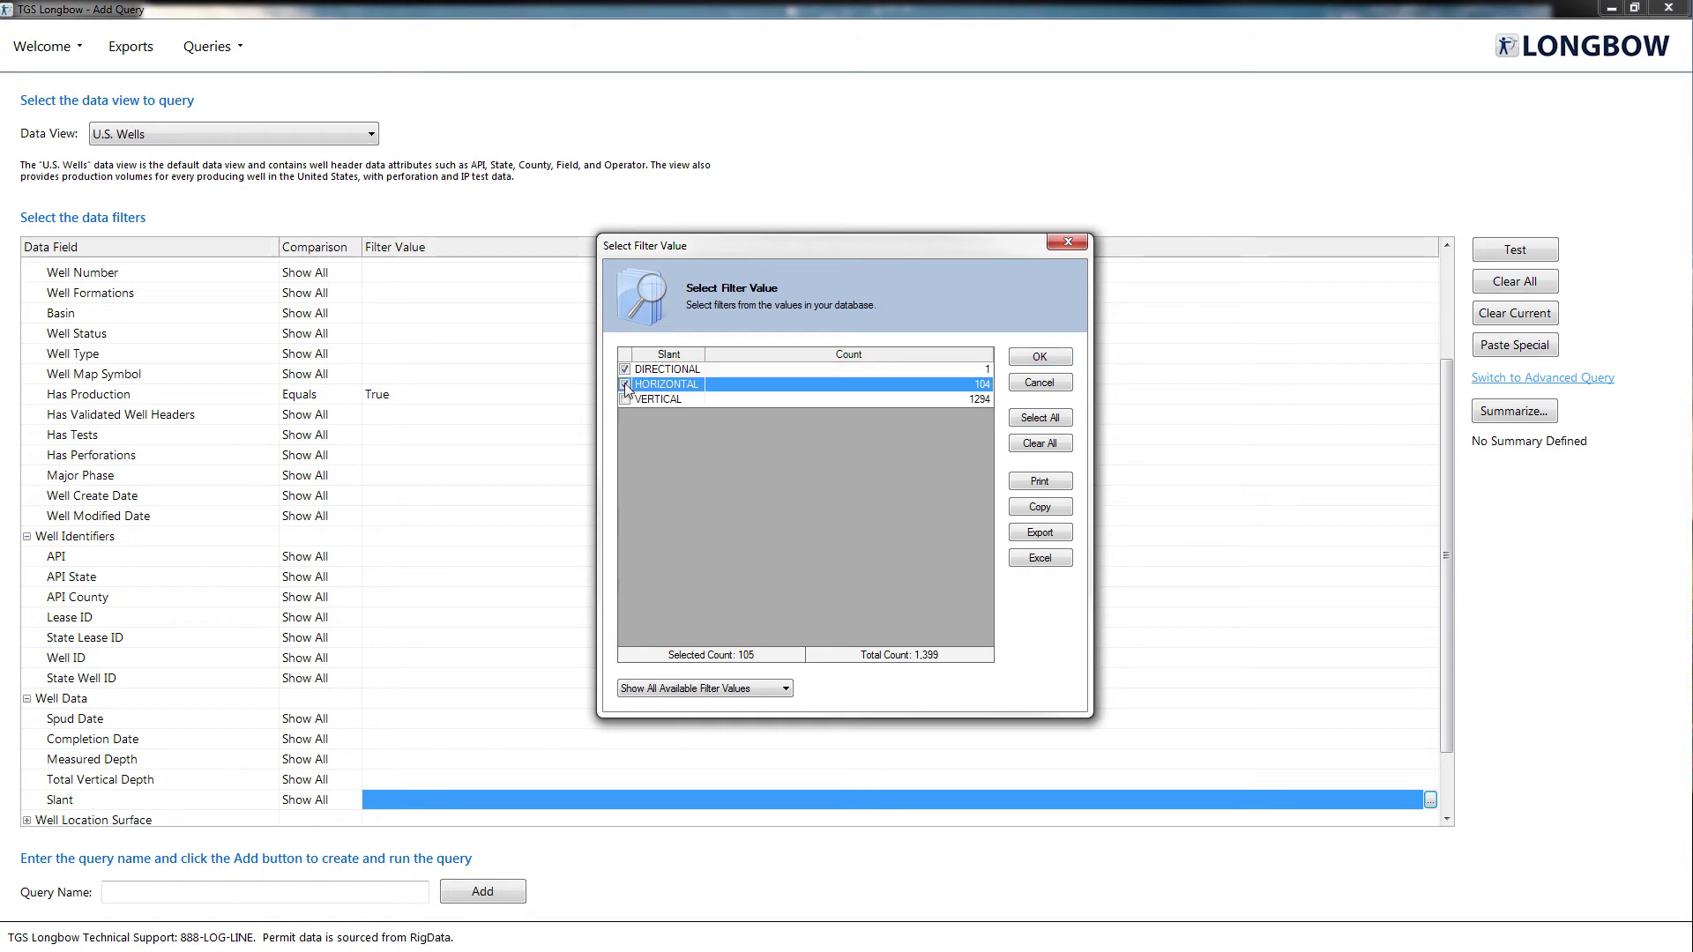
click(1034, 357)
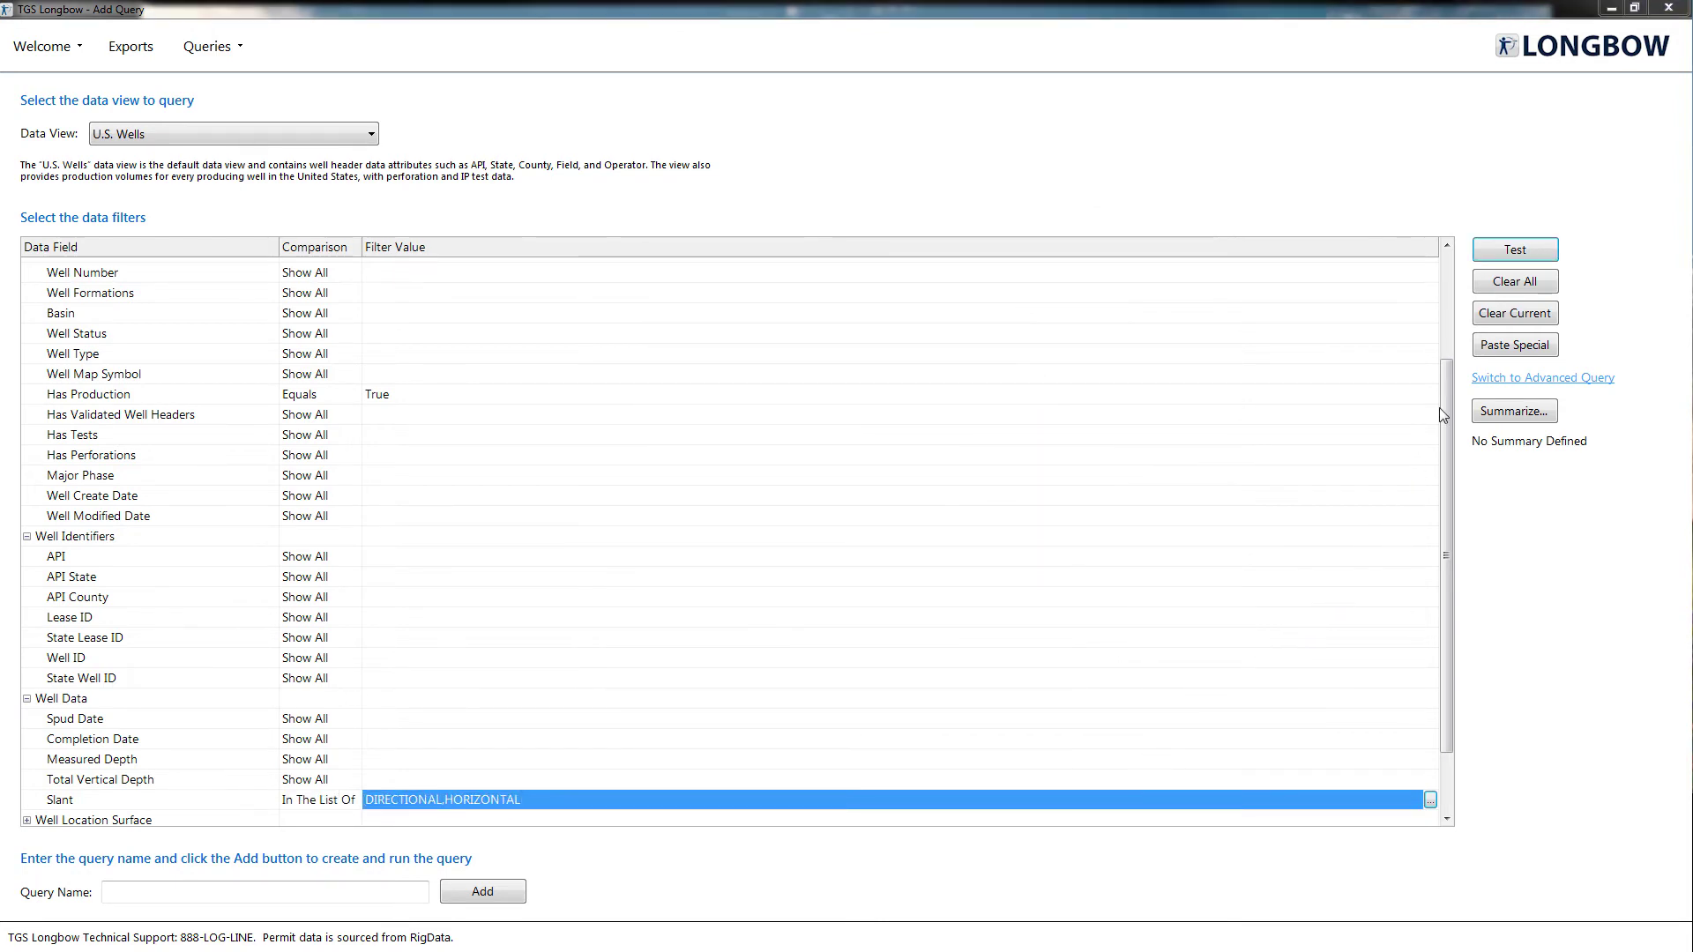
Step: Test the query with the current State, County, Field, Operator and Slant filters
click(1483, 258)
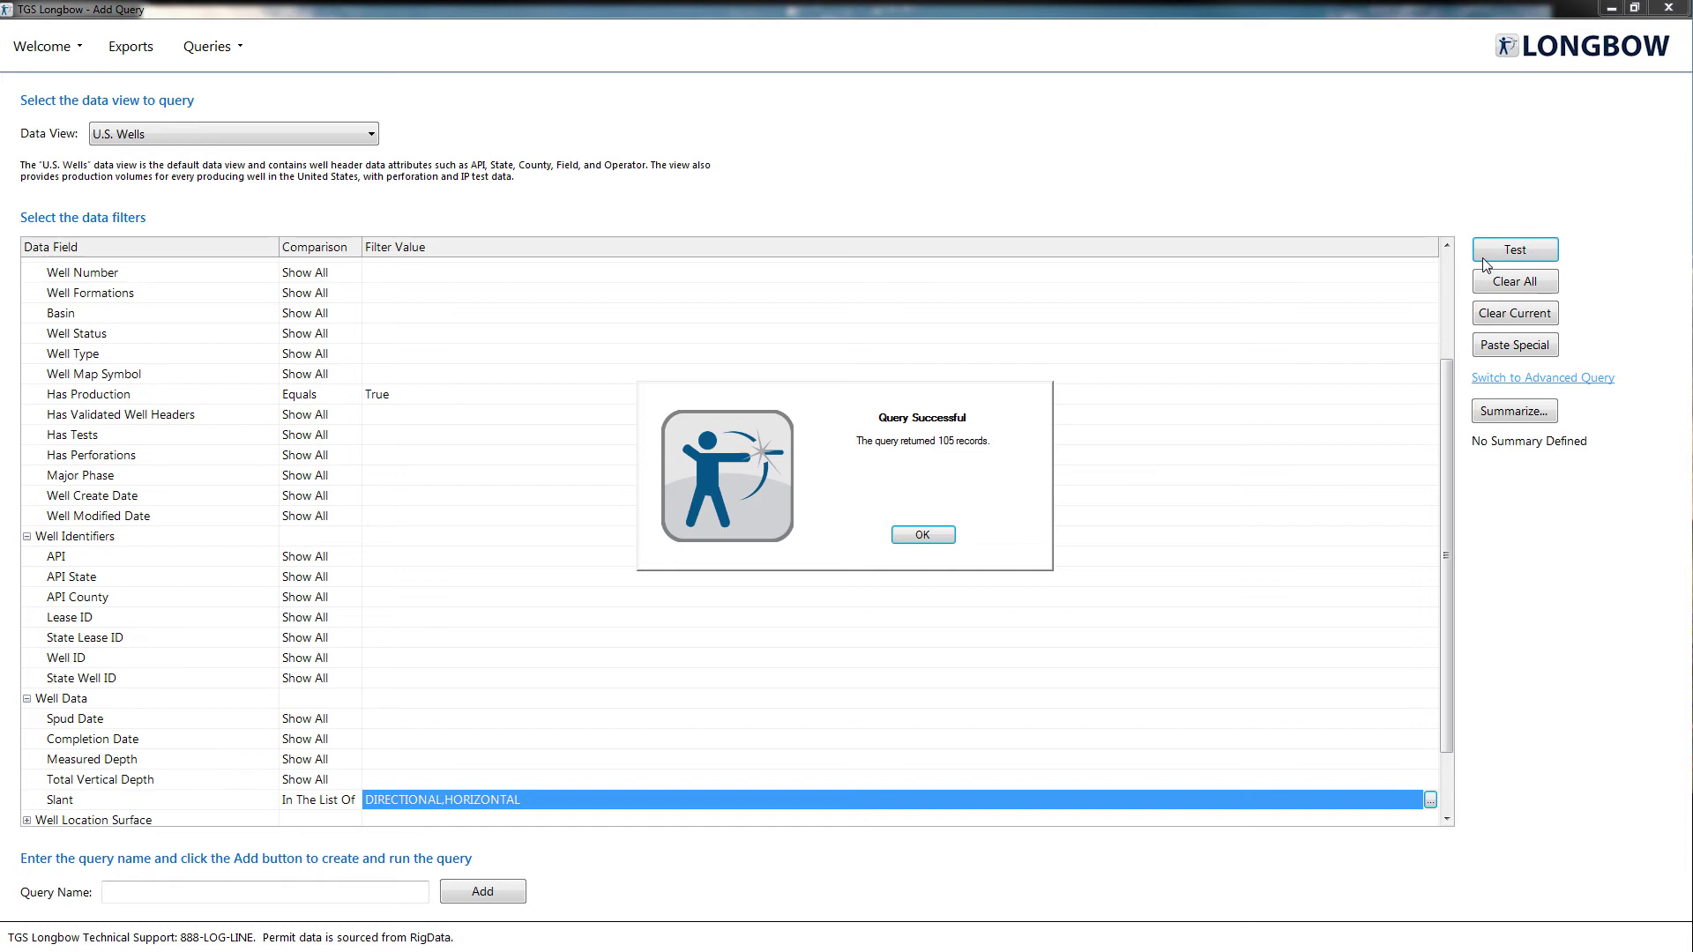
click(944, 535)
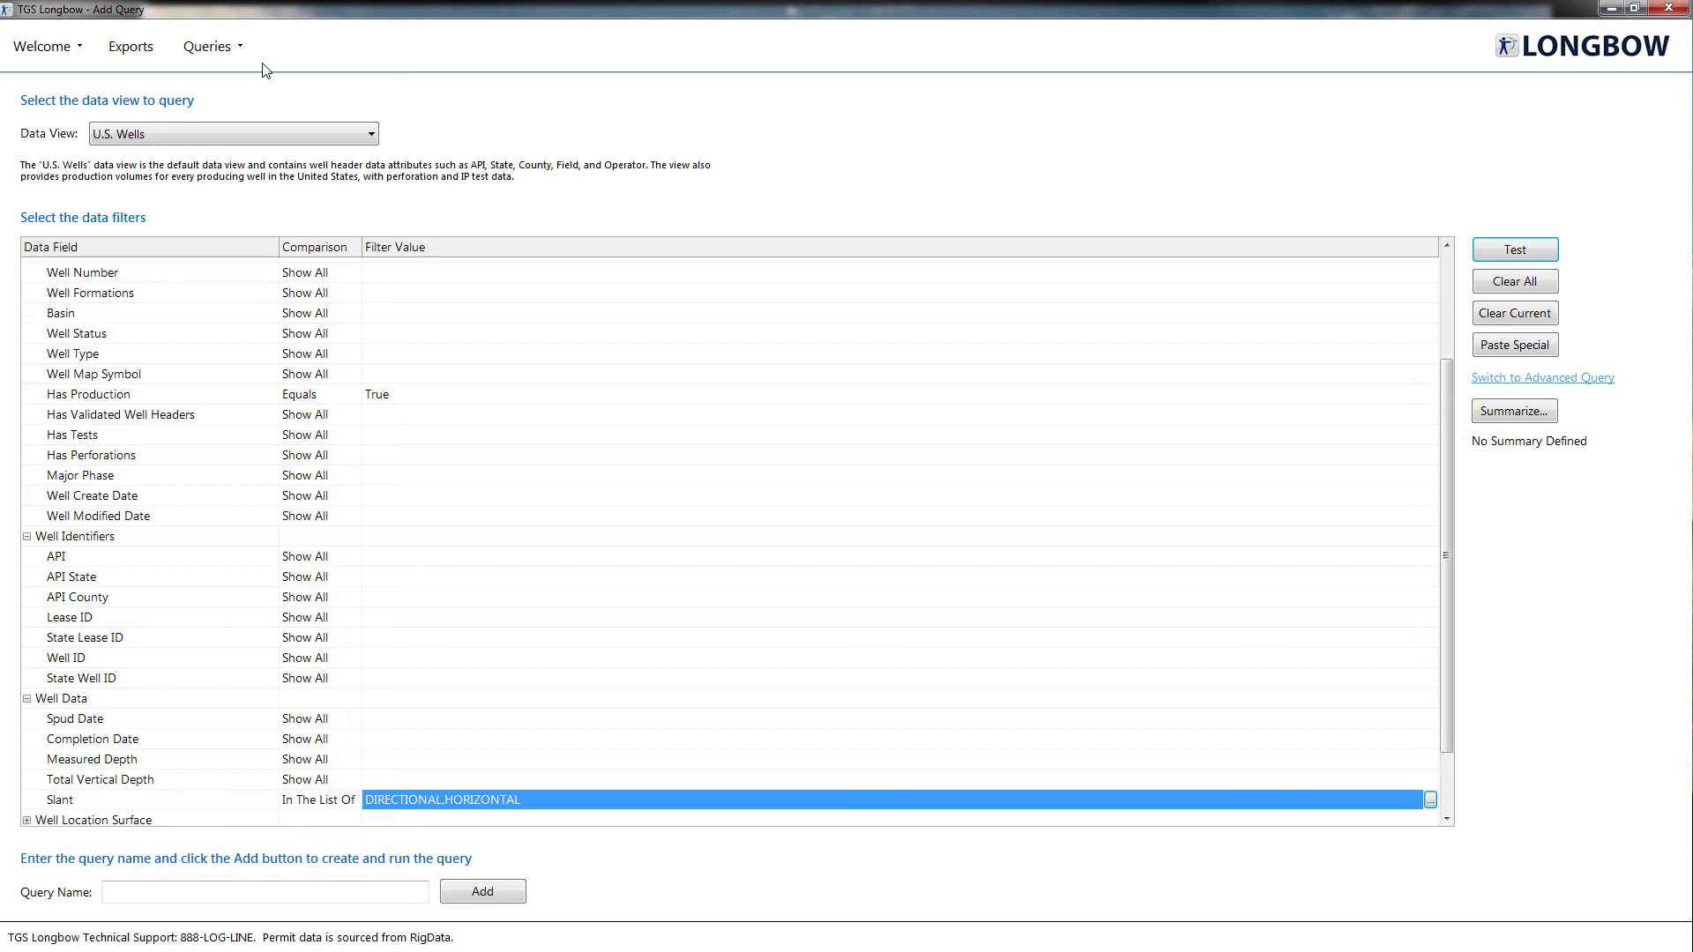
click(209, 47)
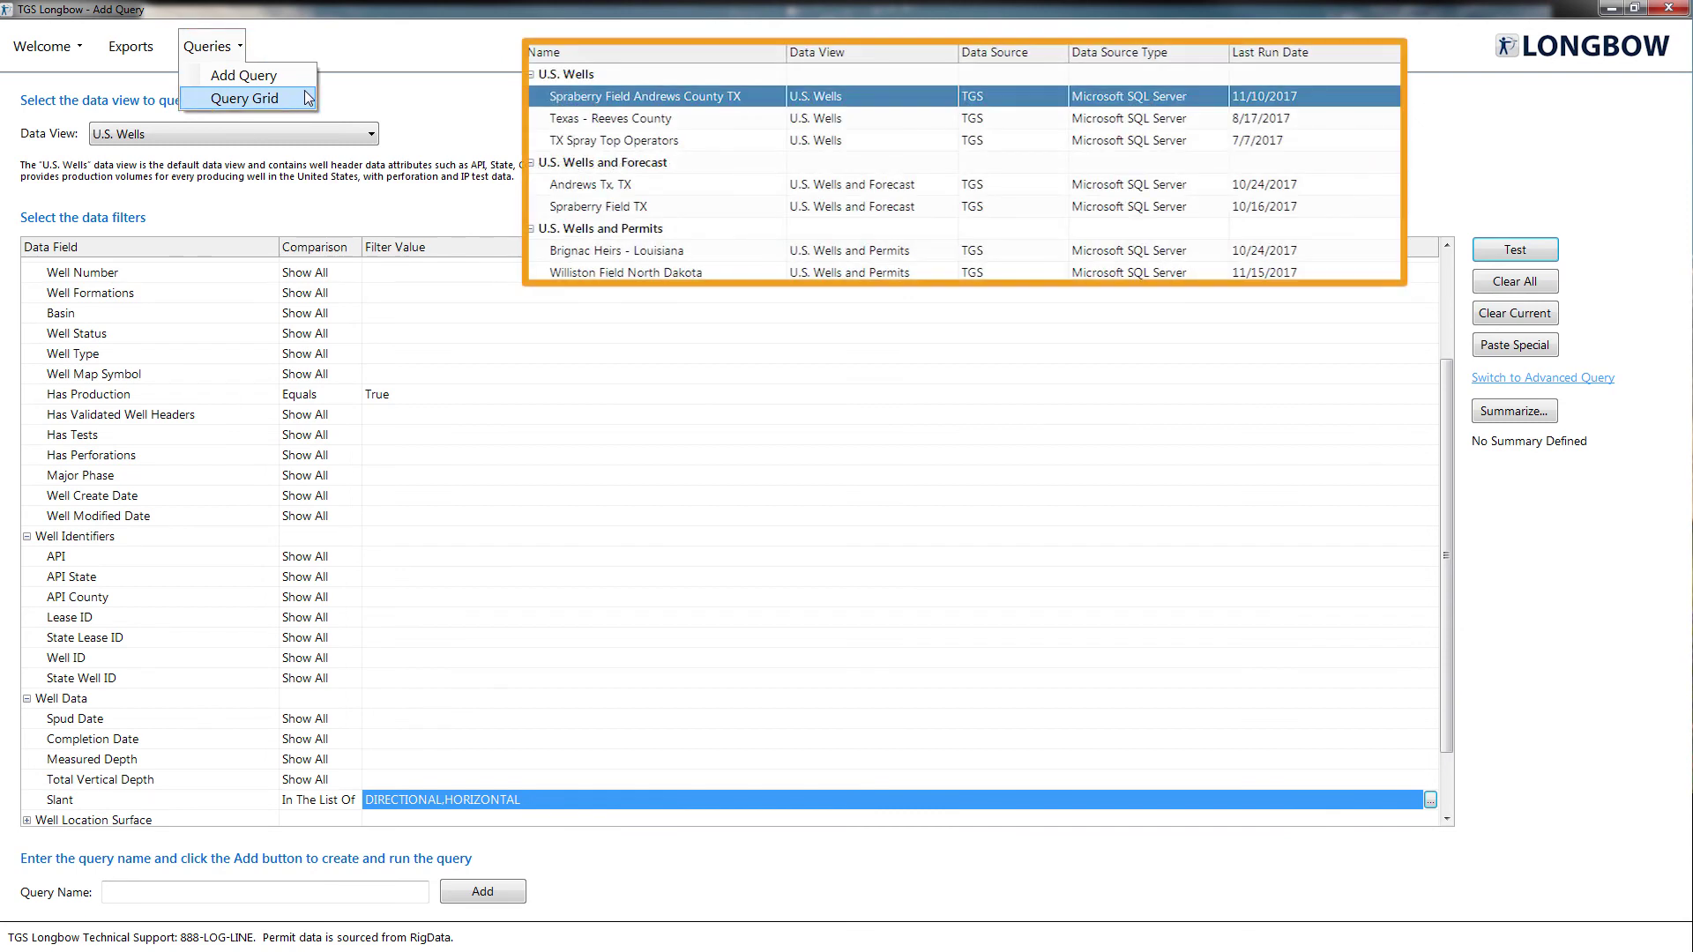
Step: Name the query "Spraberry Field Andrews County TX" and add it to create and run it
click(233, 892)
text(Spra)
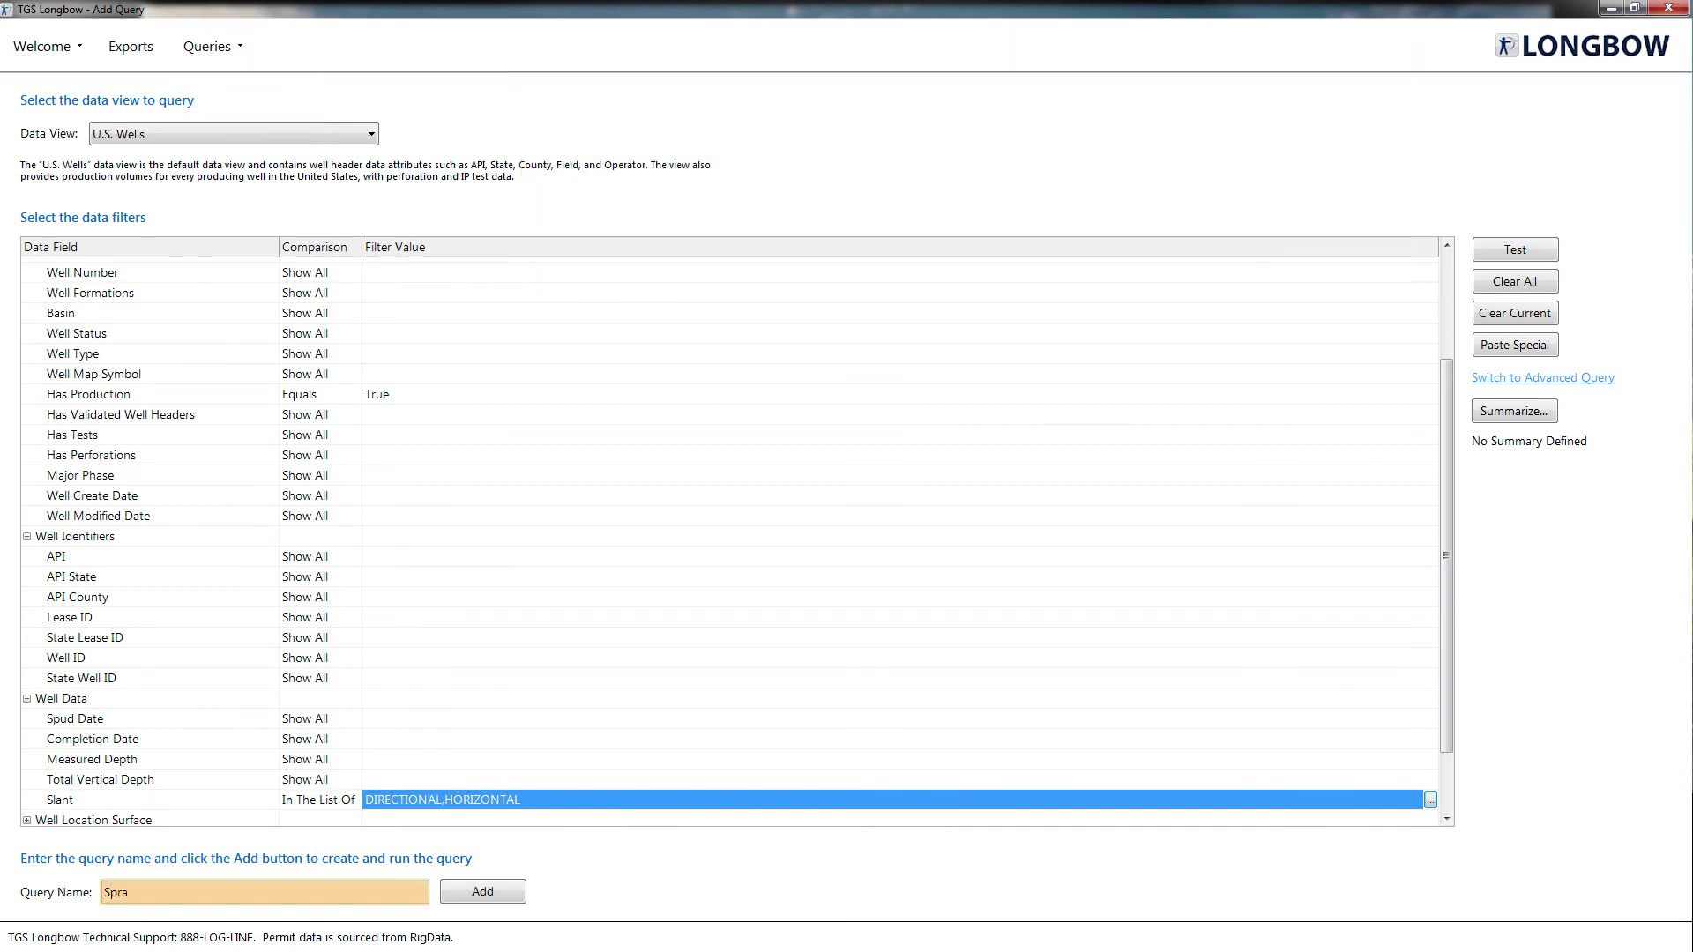
text(berry Field Andrews County TX)
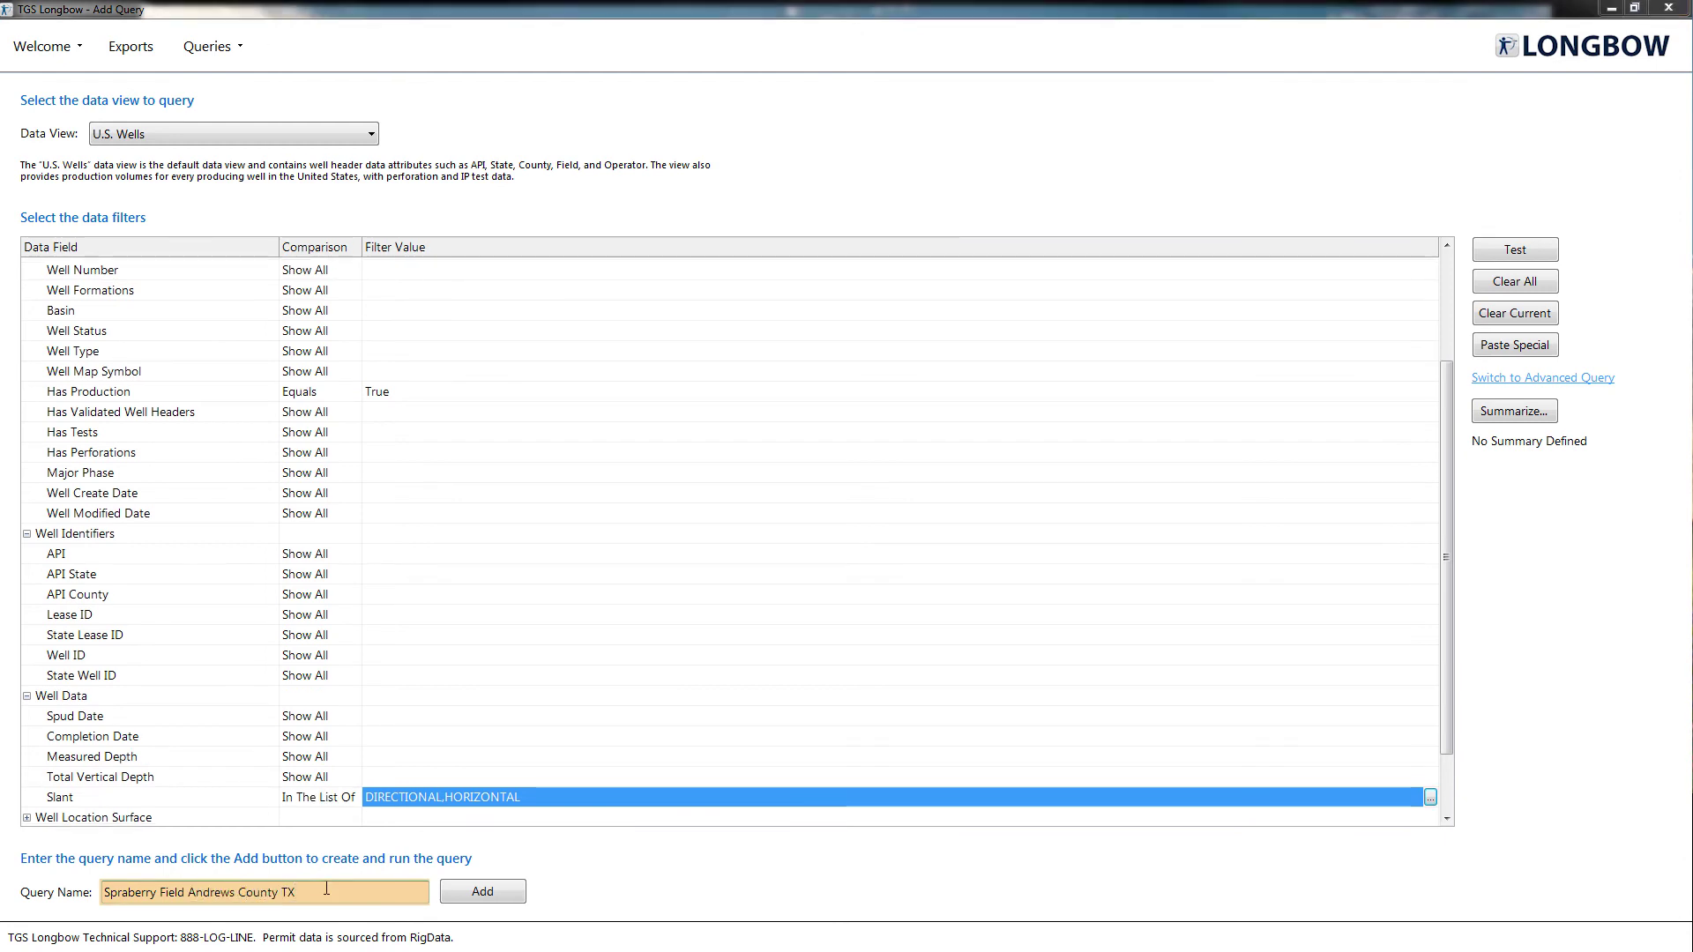
click(447, 893)
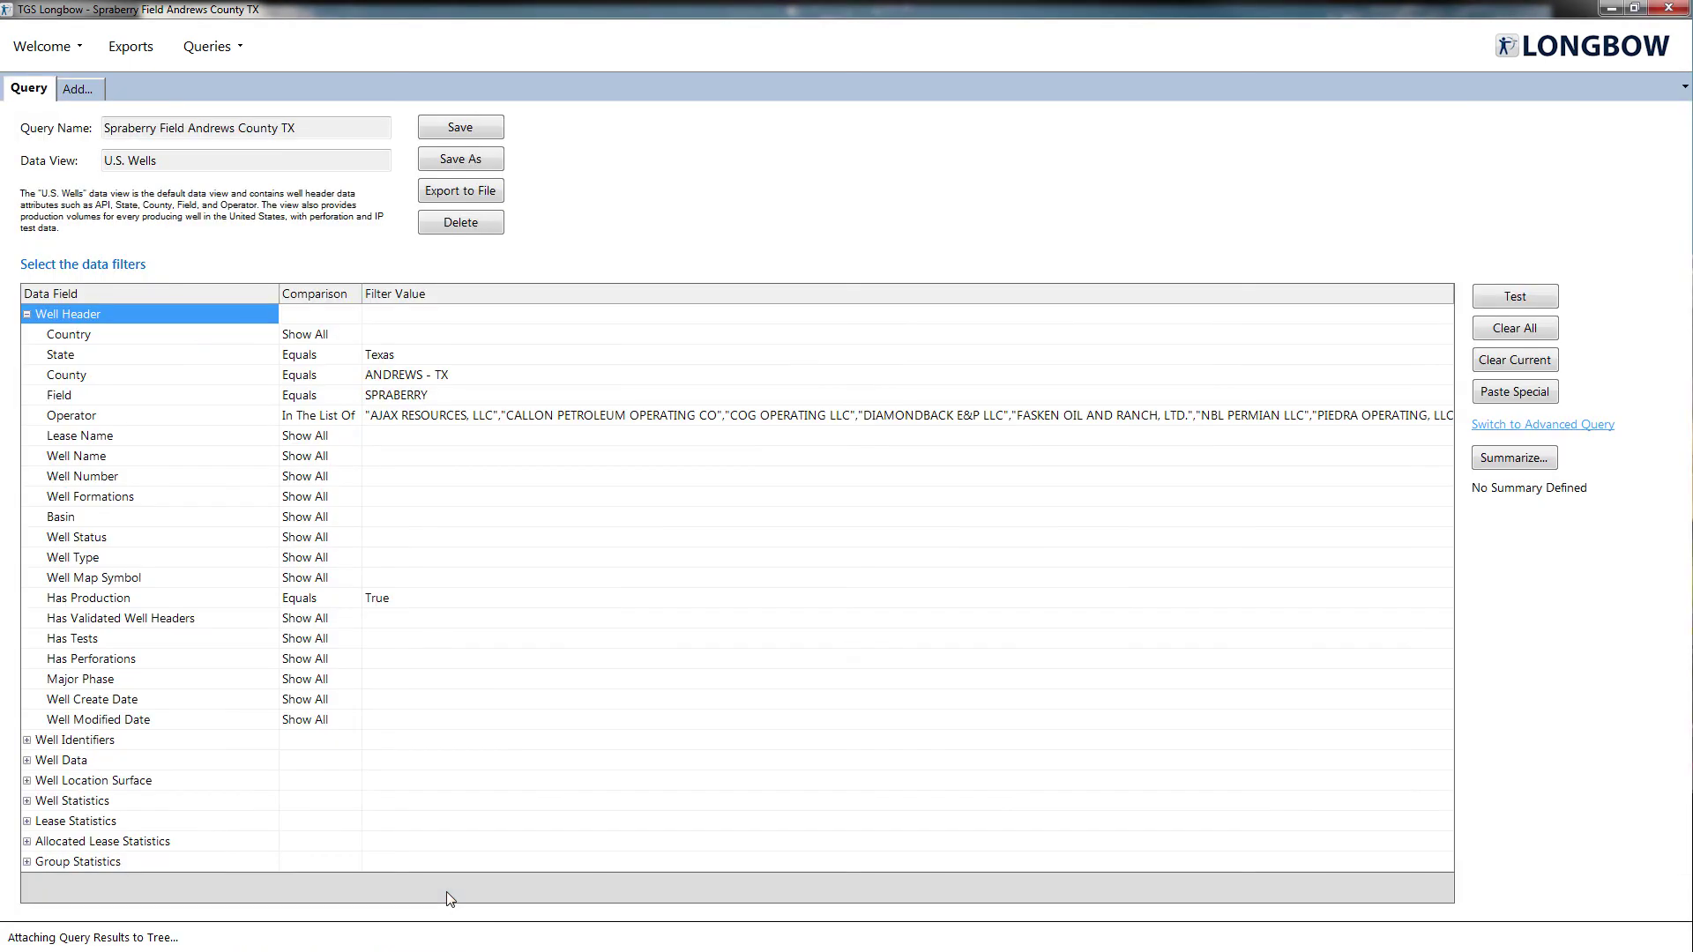